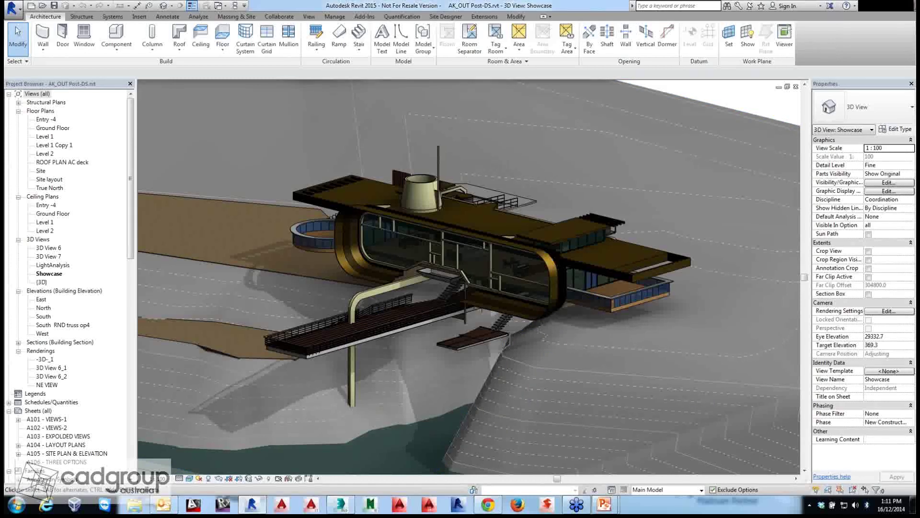
Step: Start the Showcase - Realistic Presentation suite workflow for the current 3D view and open its workflow settings
click(12, 8)
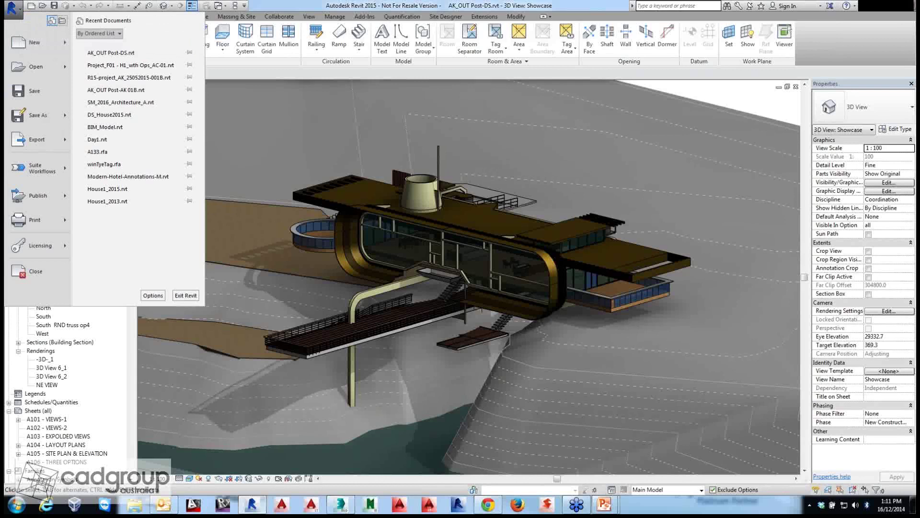
mouse_move(38, 167)
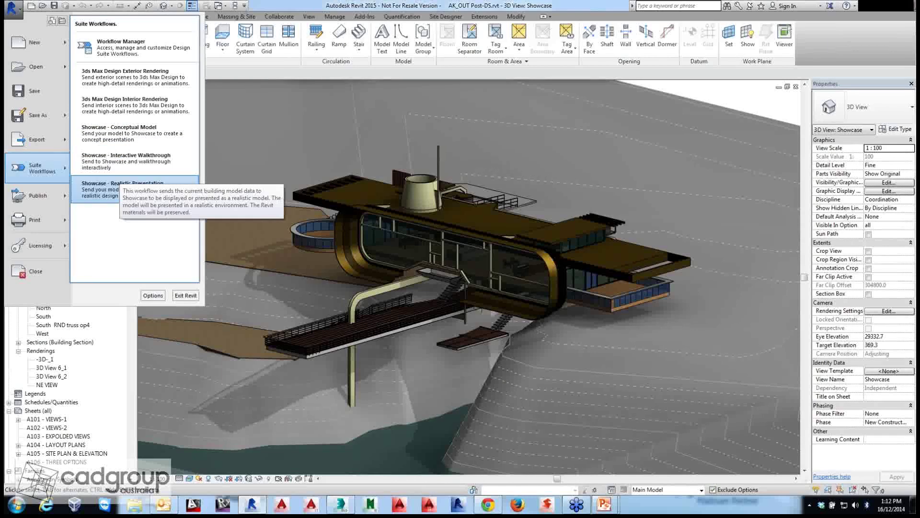
click(115, 183)
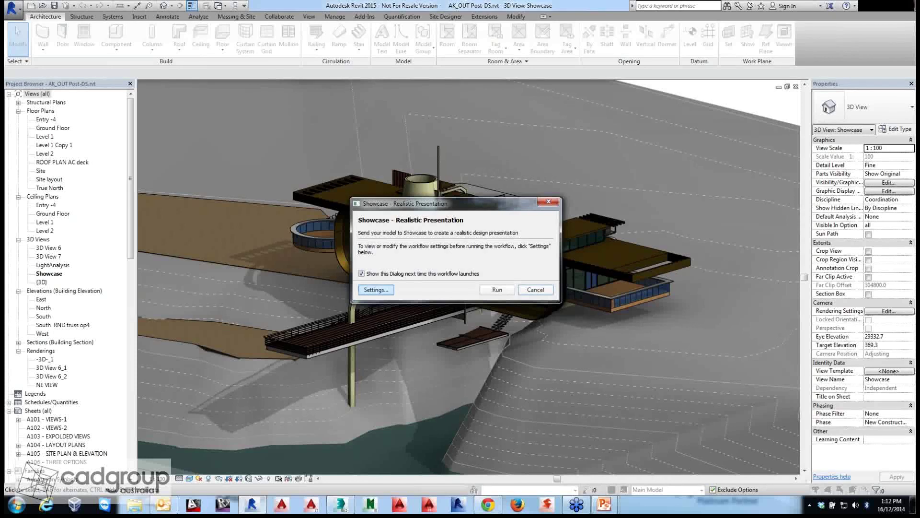
click(376, 289)
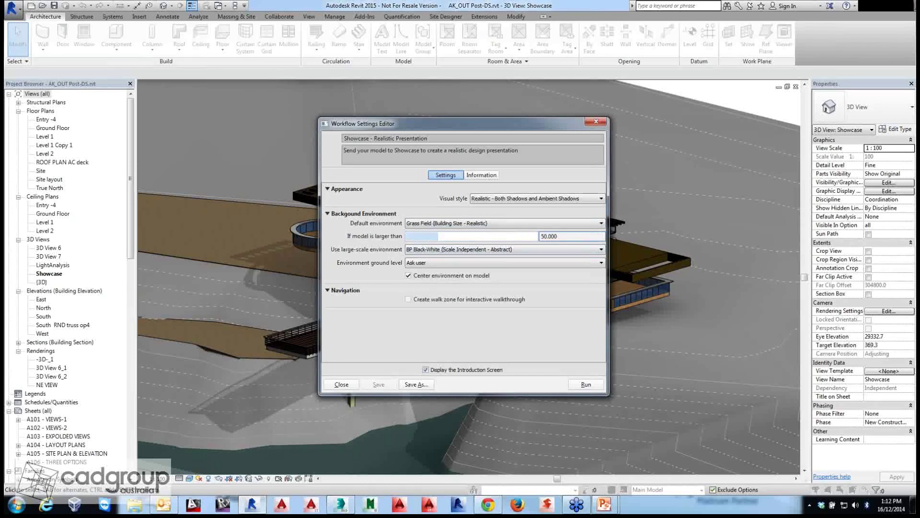
Step: Try the option to create a walk zone for interactive walkthrough in the workflow settings
click(570, 236)
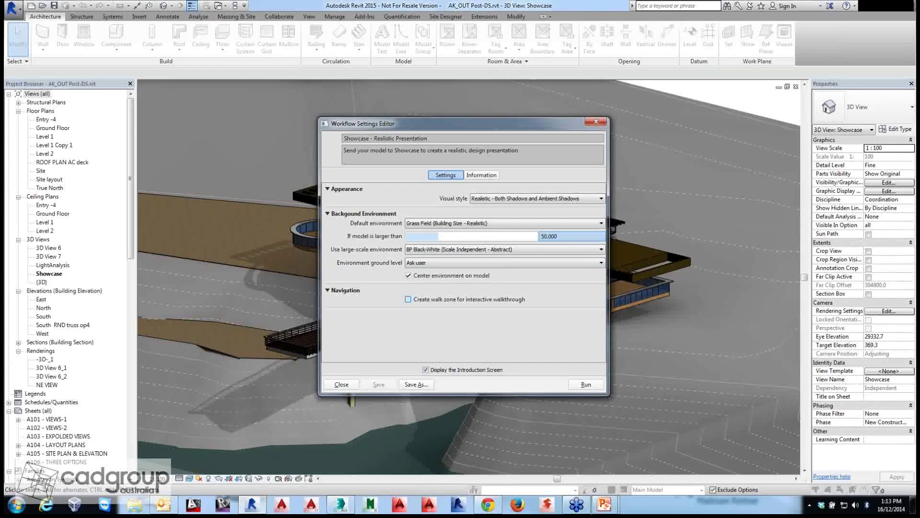
click(407, 299)
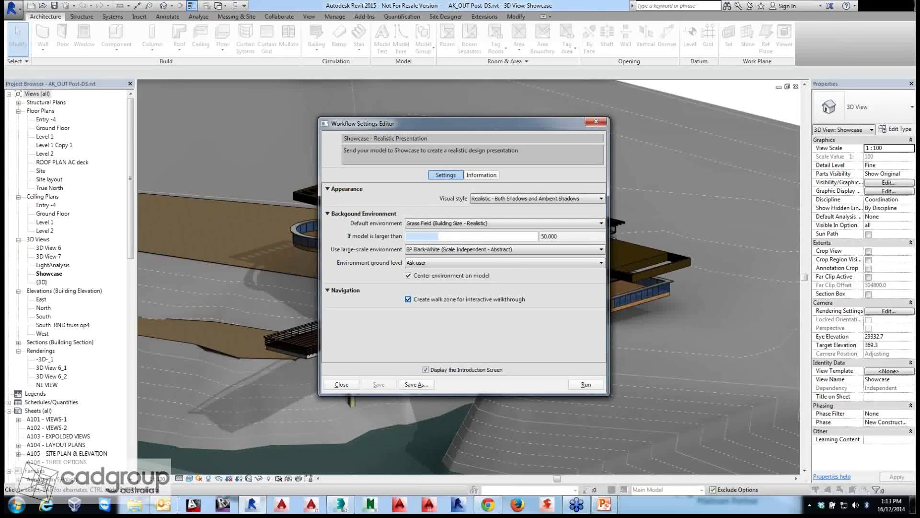
click(409, 299)
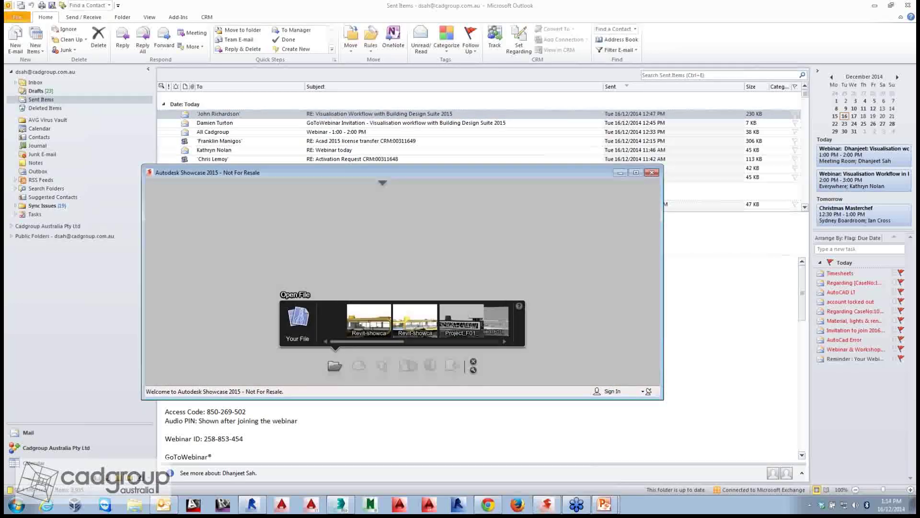
Step: Run the Realistic Presentation workflow from Revit and open the saved scene Revit-showcaseFinal.a3s in a maximized Showcase window
click(252, 505)
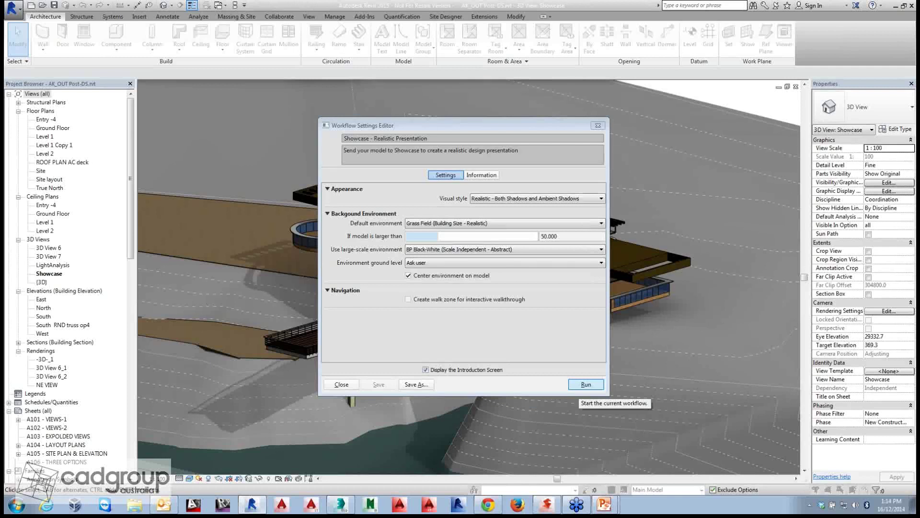
click(585, 384)
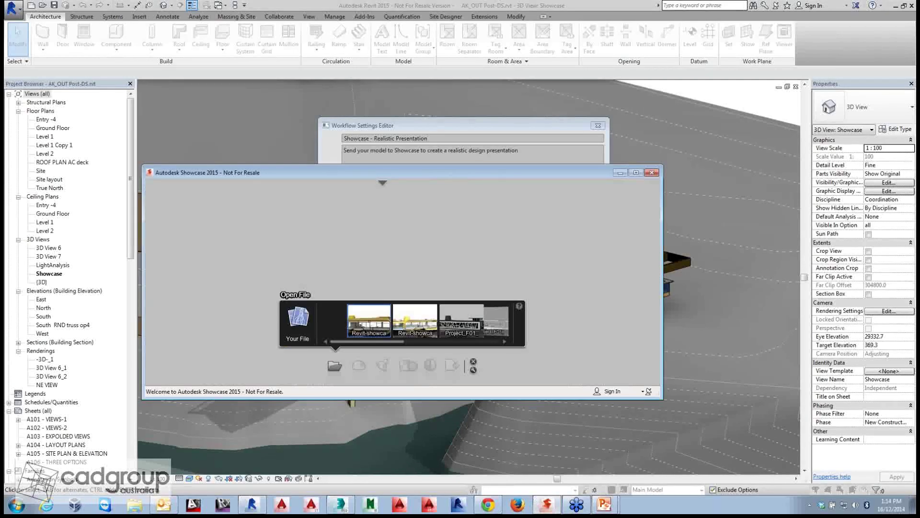
click(369, 319)
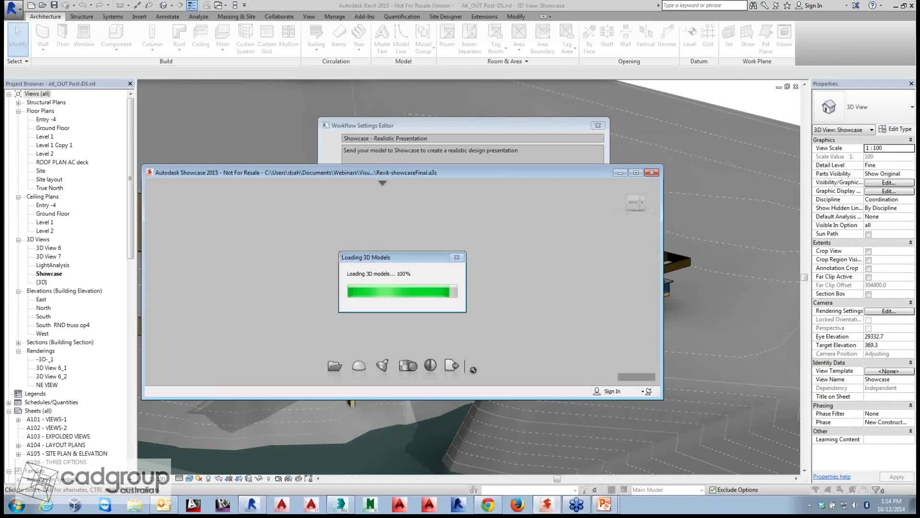
click(636, 172)
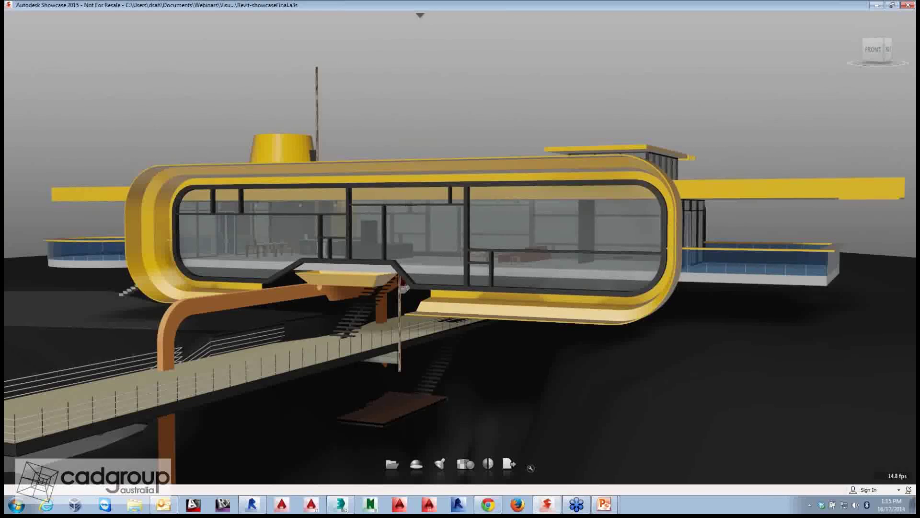
Step: Apply the Canary matte wall paint from the Autodesk Materials library to all objects sharing the house shell's material
key(m)
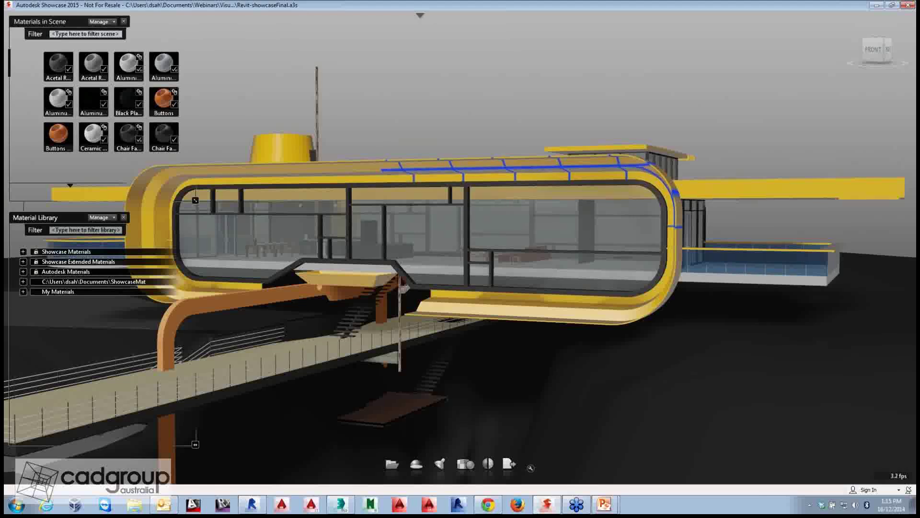
right_click(463, 165)
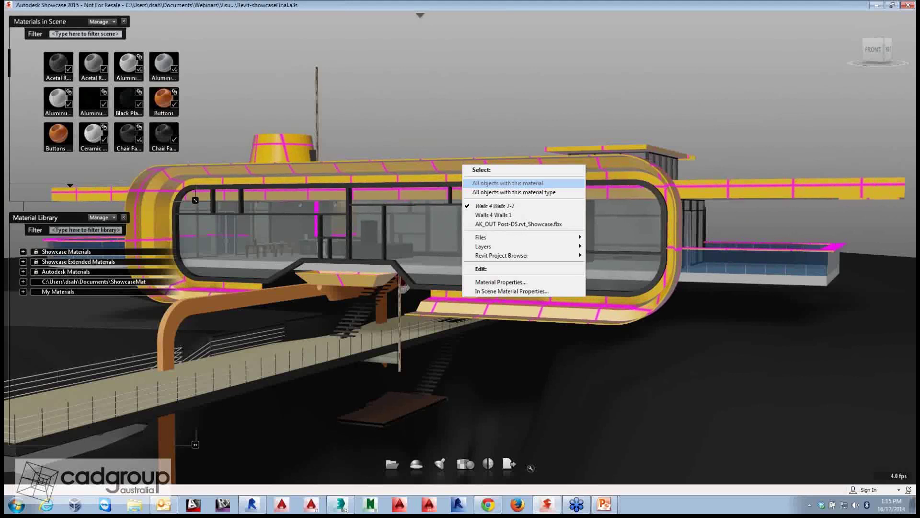
click(508, 183)
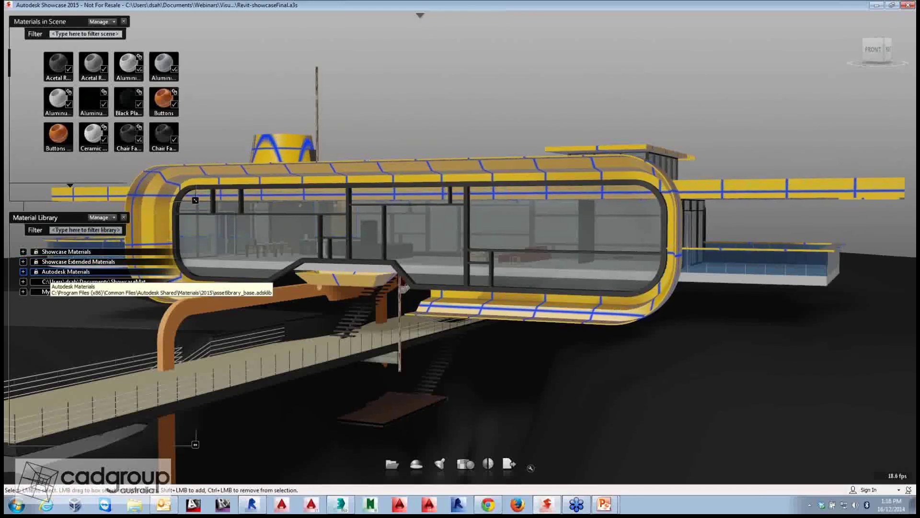
click(23, 272)
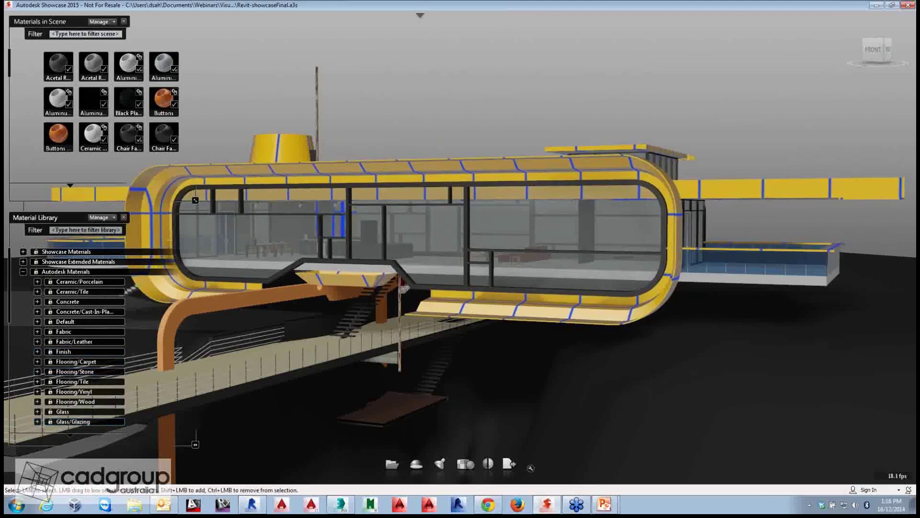
click(70, 436)
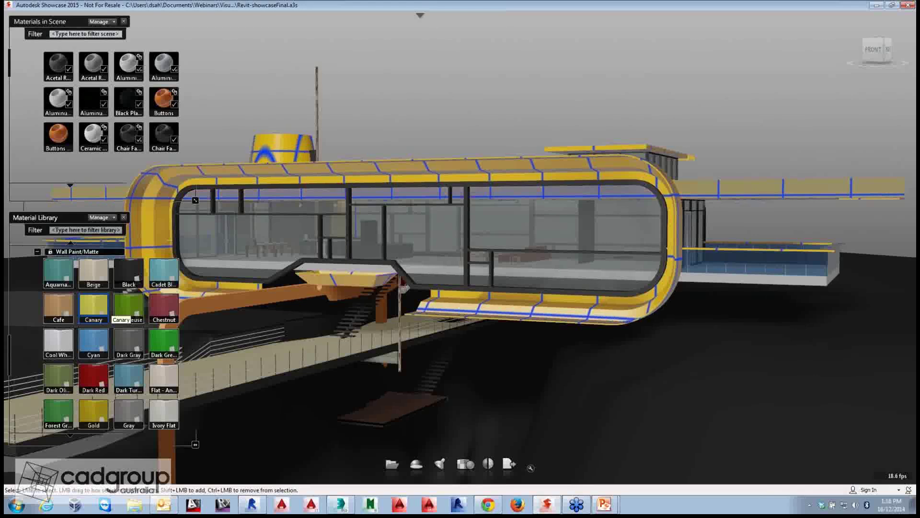
click(93, 308)
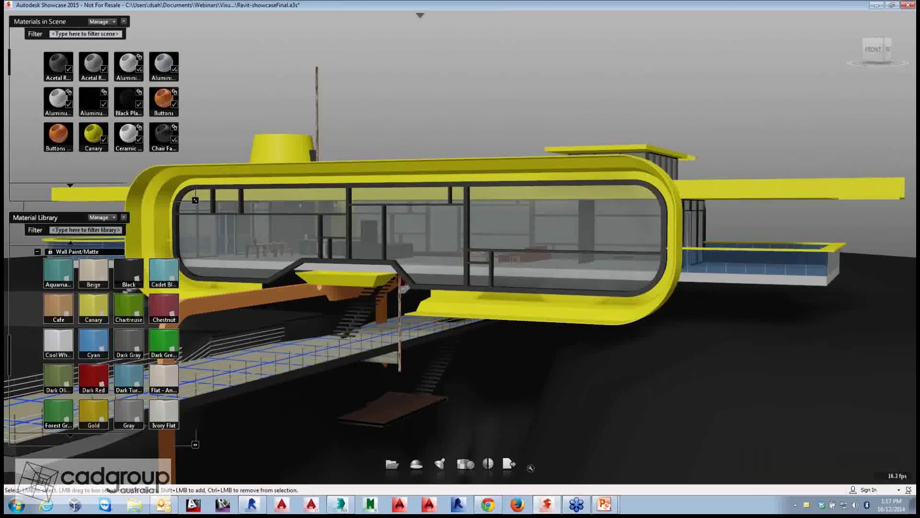
Step: Apply the Beige matte wall paint to the surface of the entry walkway deck
key(alt)
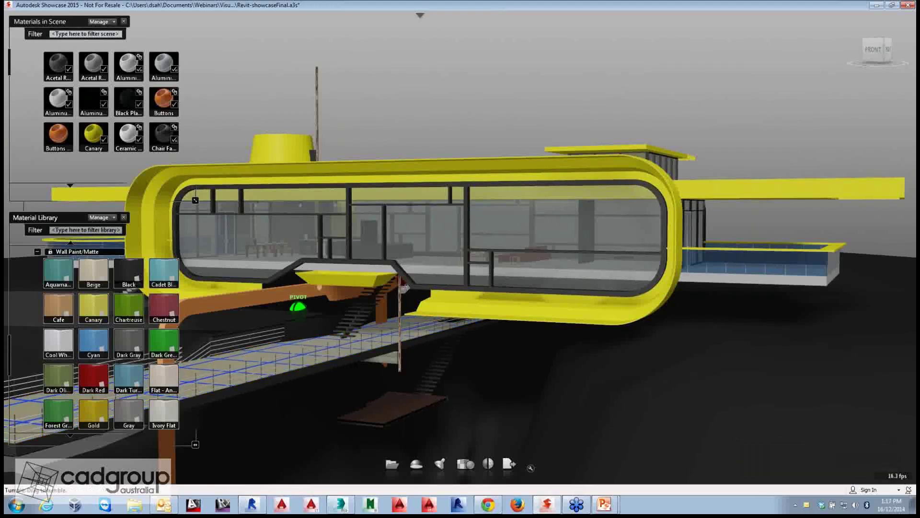
alt+drag(405, 288, 407, 326)
scroll(407, 326, down, 3)
alt+middle_drag(374, 285, 464, 290)
mouse_move(464, 290)
alt+mouse_down()
mouse_move(467, 283)
mouse_move(453, 282)
alt+mouse_up()
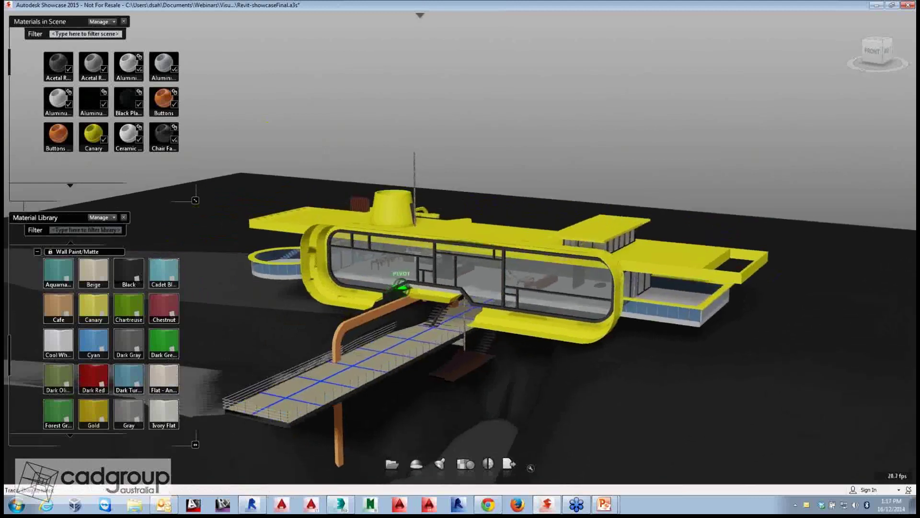
double_click(93, 273)
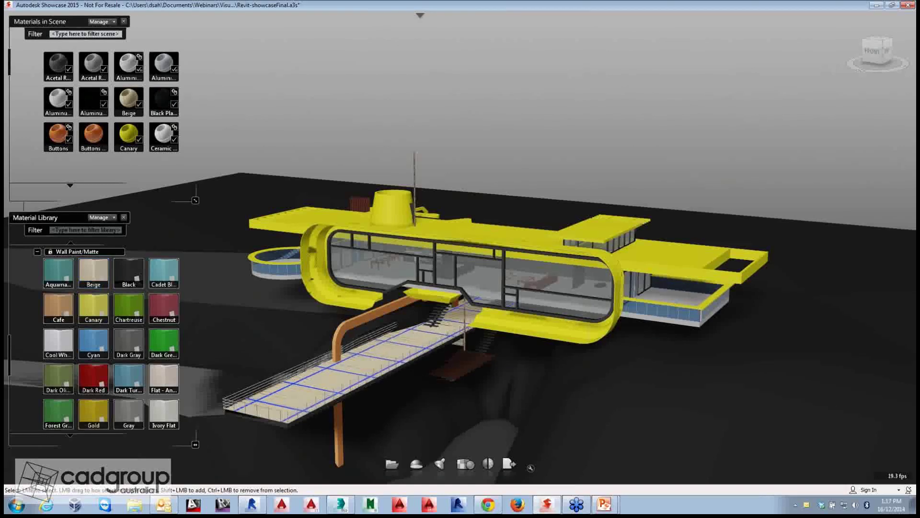
alt+middle_drag(401, 283, 390, 277)
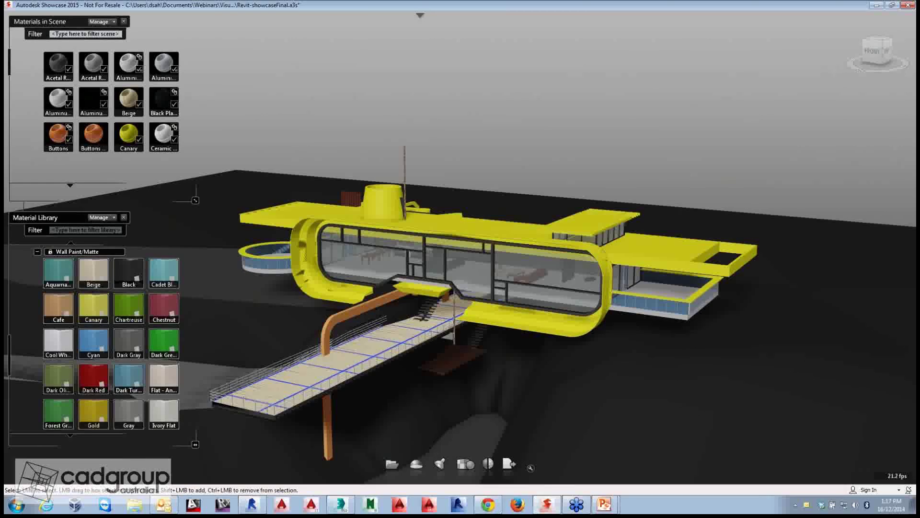
alt+middle_drag(390, 282, 376, 281)
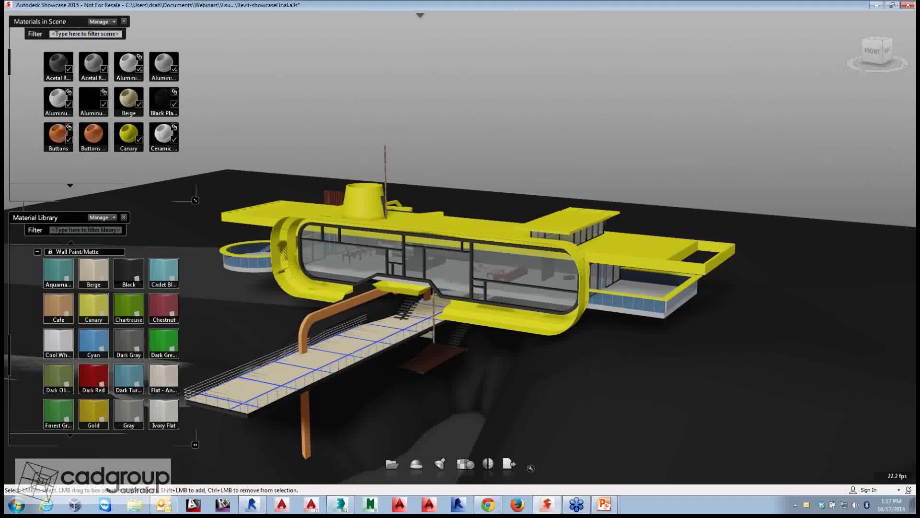
Step: Show the environment libraries and adjust the scene lighting by slightly raising the brightness level and moving the environment light
key(e)
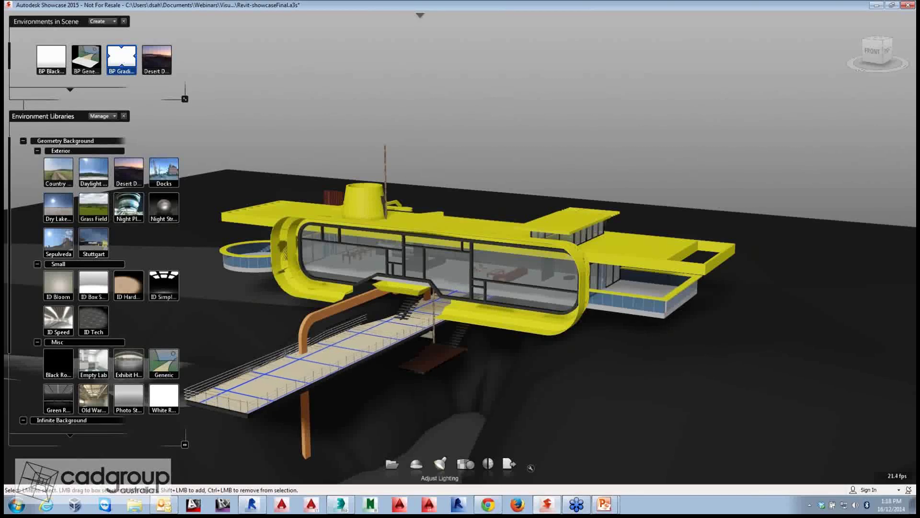
click(440, 464)
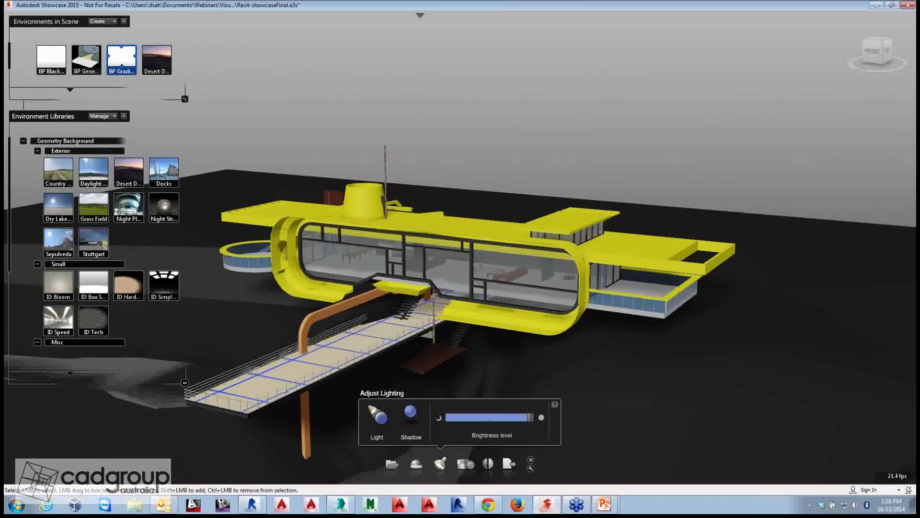
drag(529, 417, 531, 417)
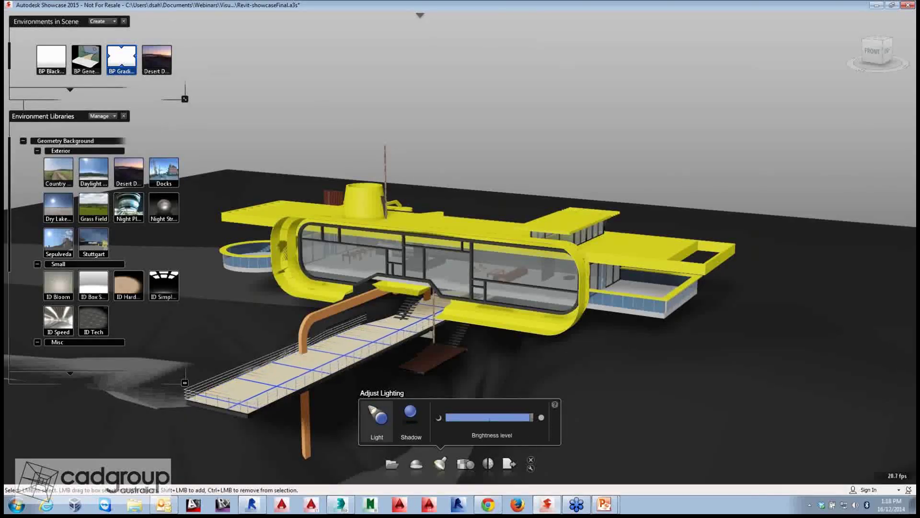
click(376, 418)
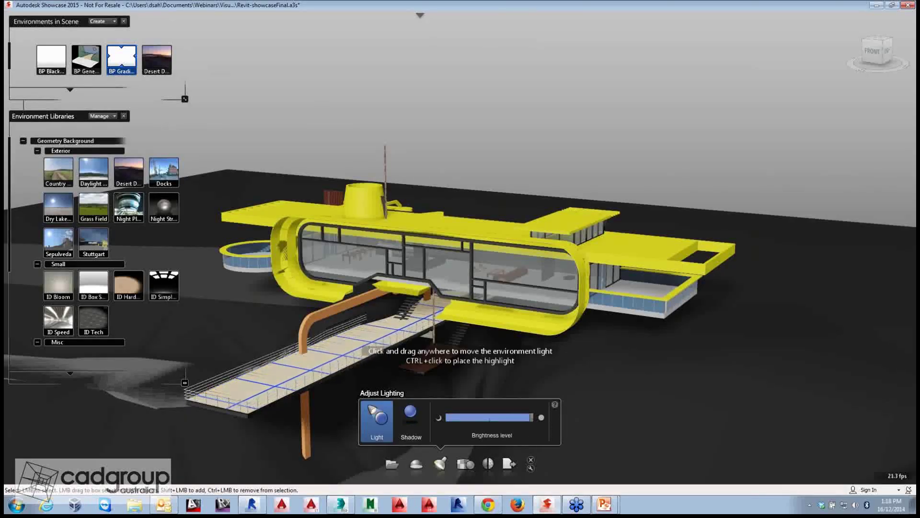
drag(460, 330, 431, 331)
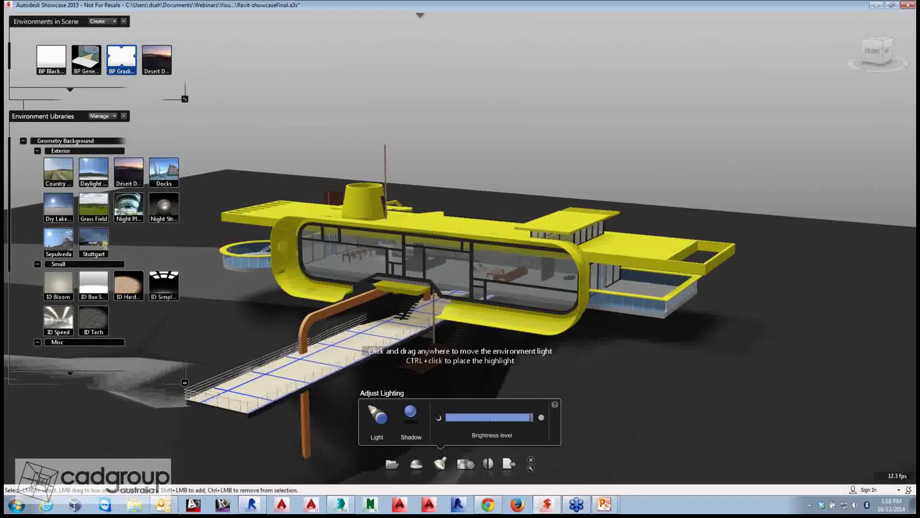
click(411, 415)
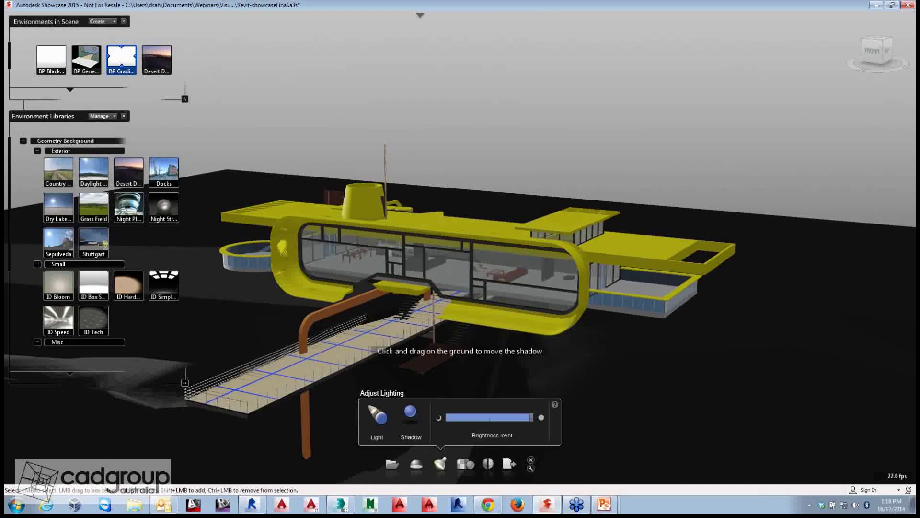
click(530, 459)
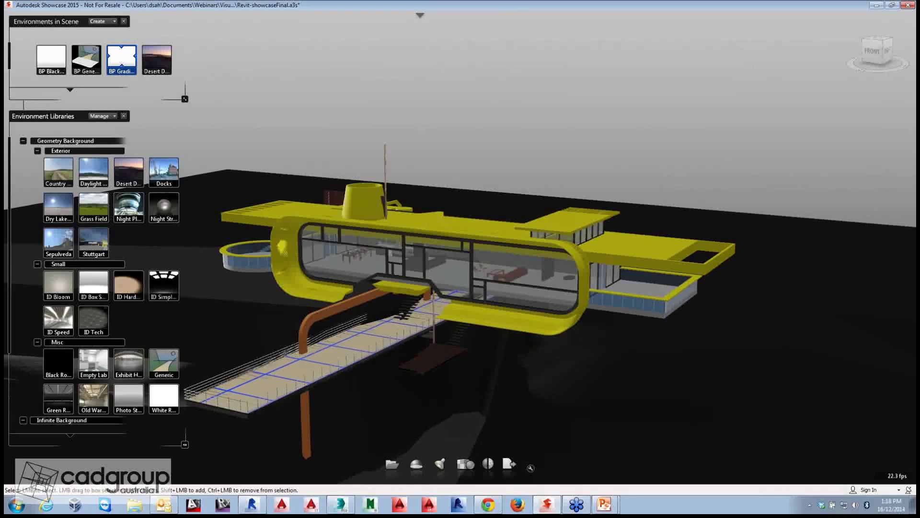
Step: Select all objects sharing the Canary roof's material and assign them the yellow Metallic material already in the scene
right_click(582, 230)
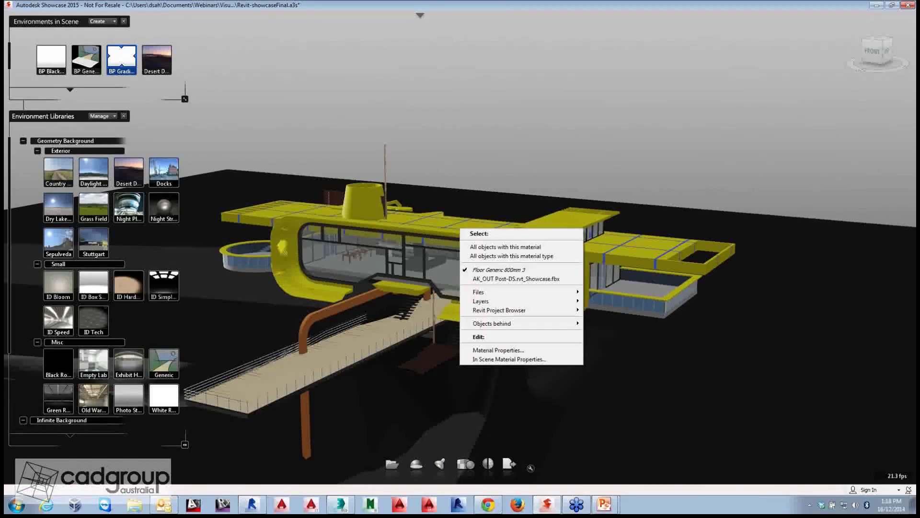
click(608, 244)
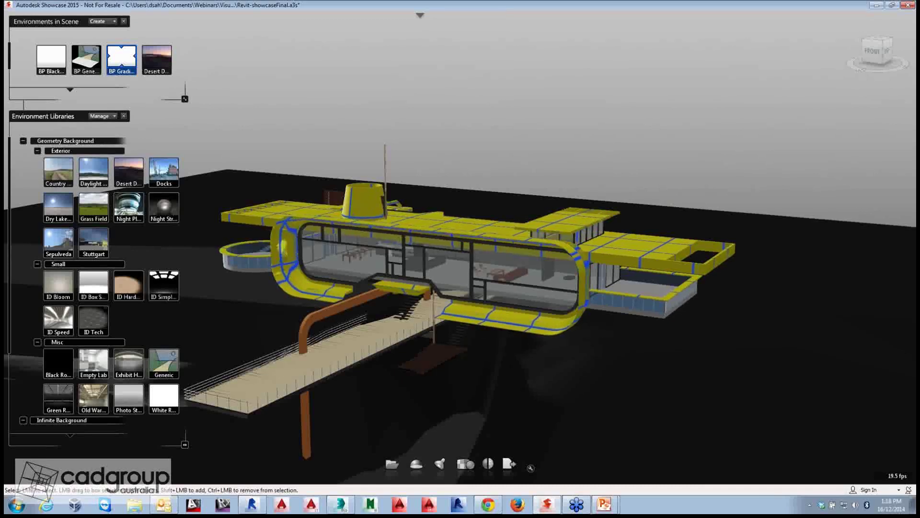
key(m)
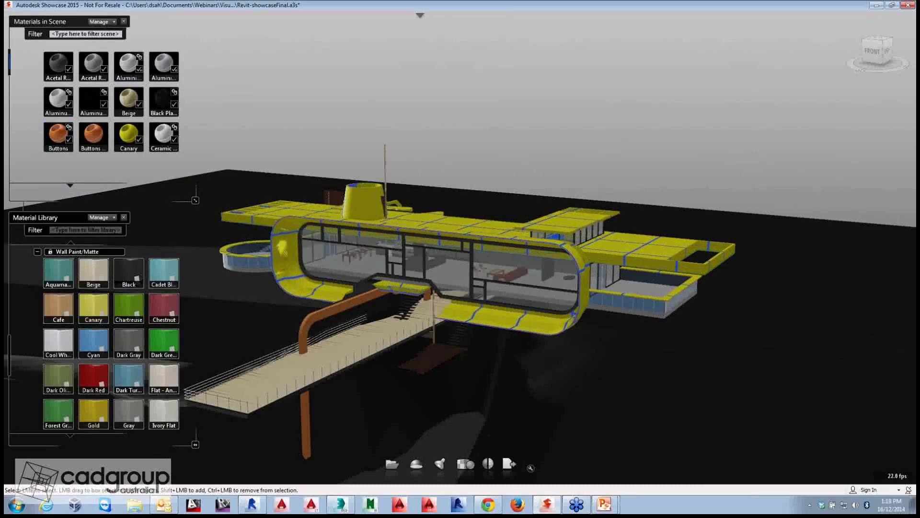
scroll(110, 110, down, 10)
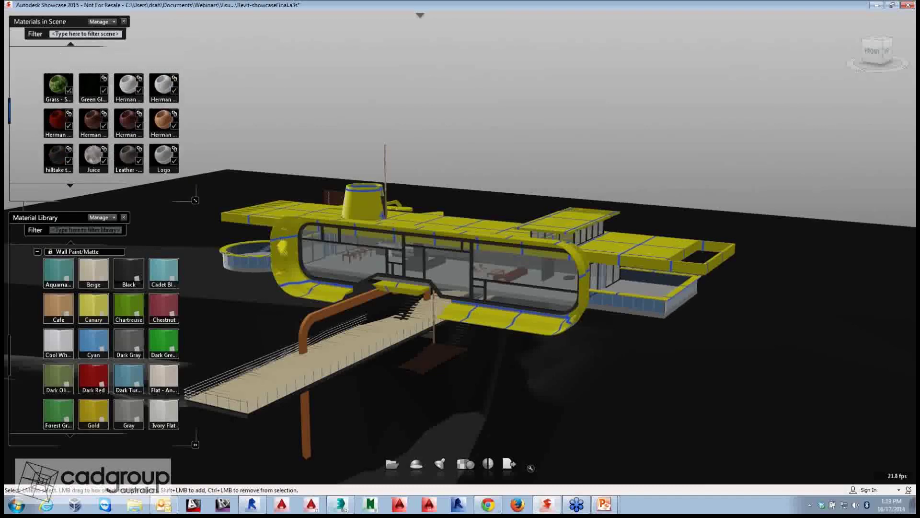
scroll(58, 109, down, 2)
click(58, 65)
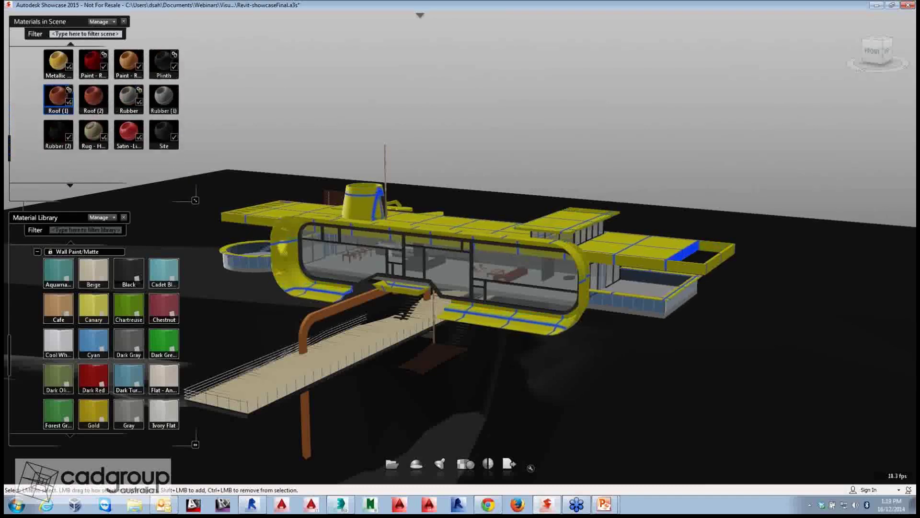
click(62, 70)
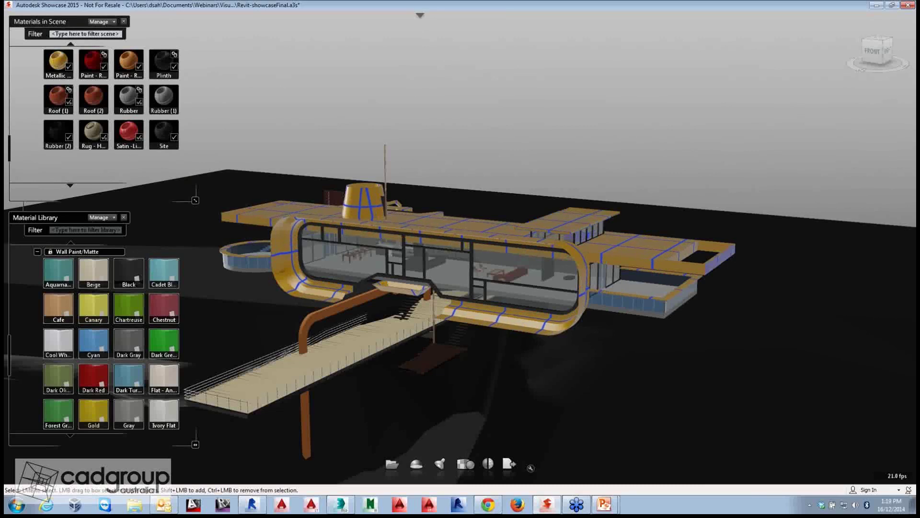
Step: Switch the scene environment to Desert Dawn Road and open its lighting and background properties
key(m)
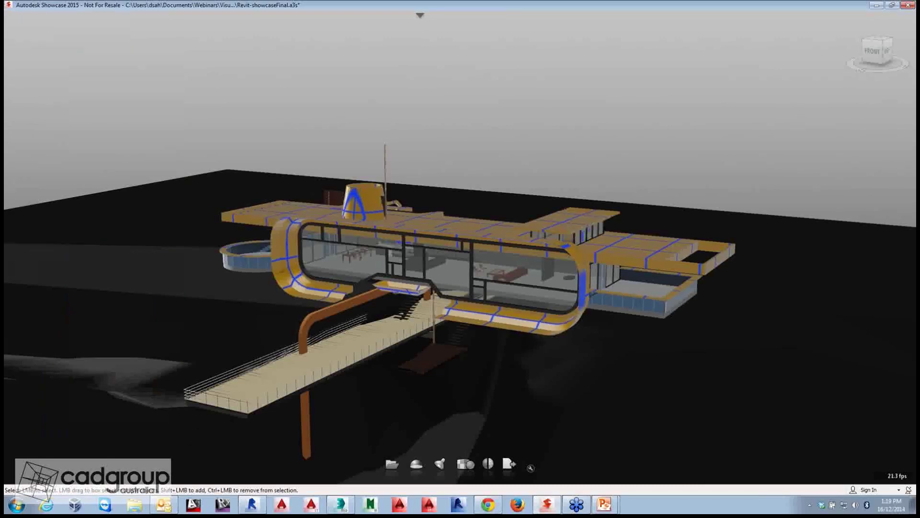
key(e)
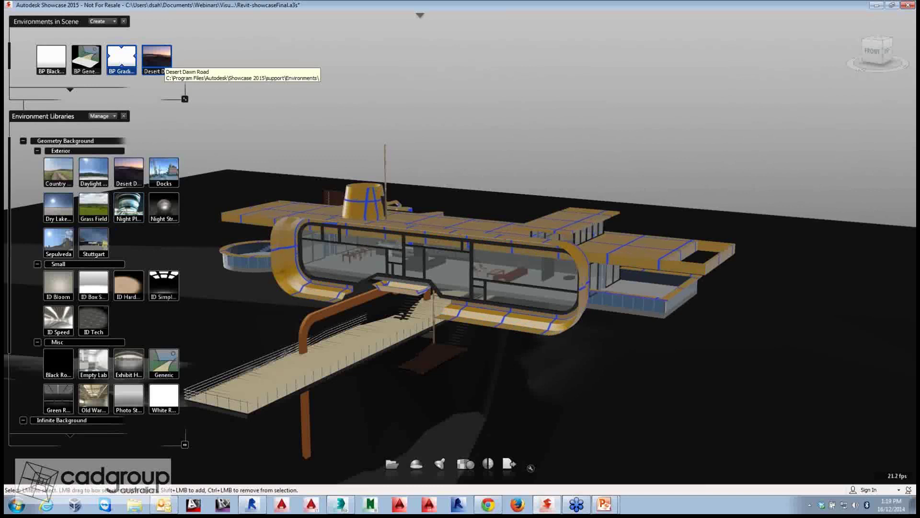
click(164, 59)
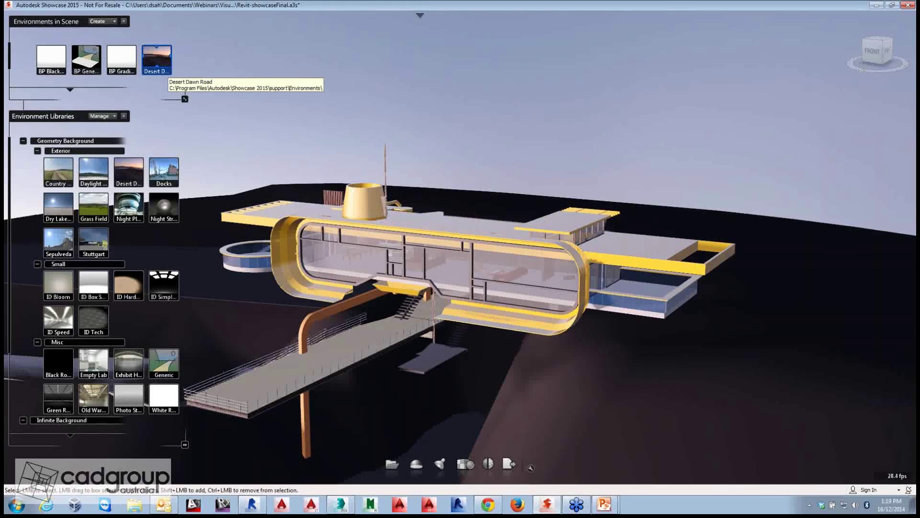
right_click(161, 62)
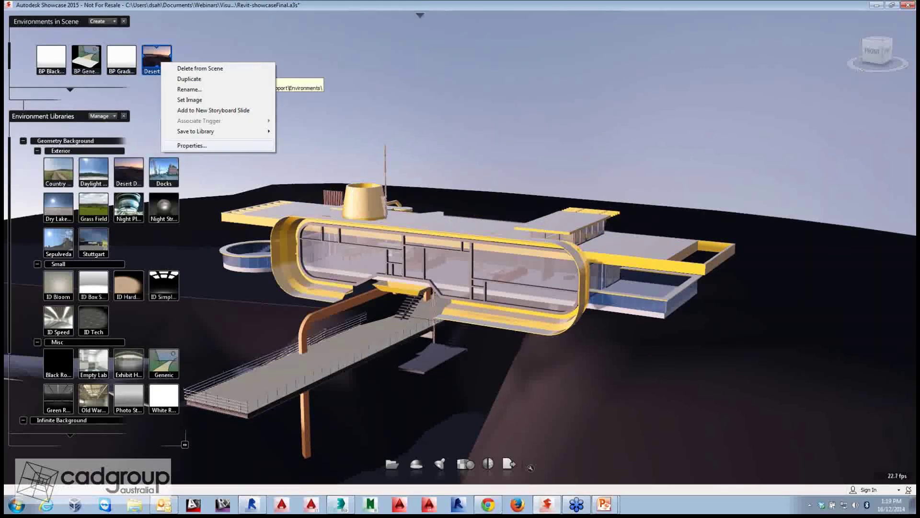
click(192, 145)
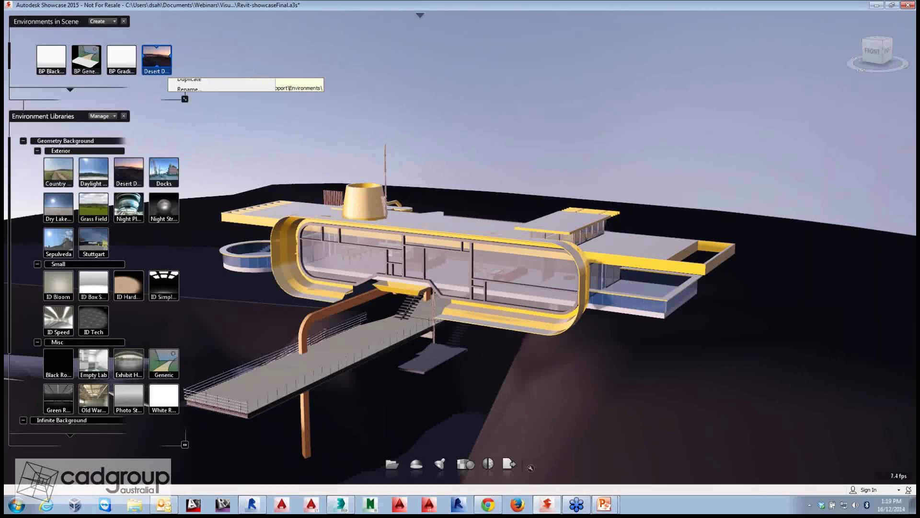
Step: Set Desert Dawn Road's lighting image contribution to 2.2880, directional light contribution to 19.3553 and lighting and background rotation to 259.36
drag(776, 72, 622, 60)
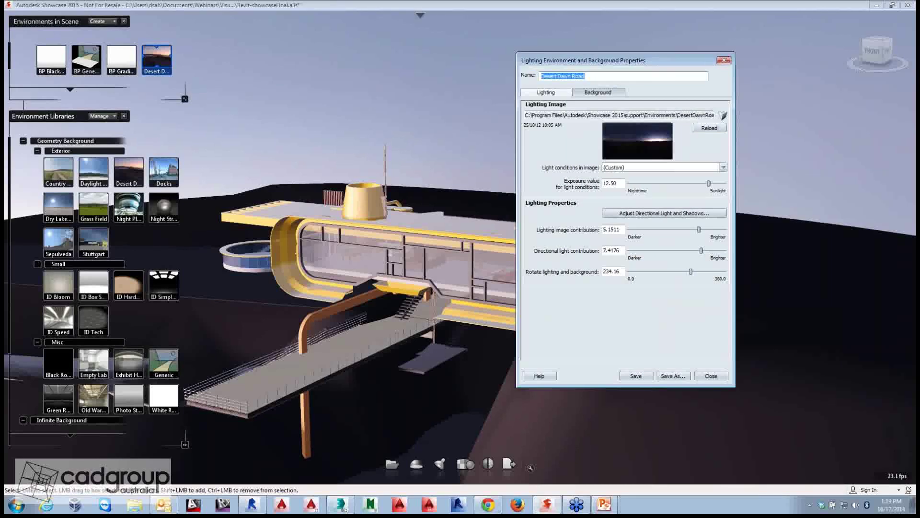
mouse_move(699, 230)
mouse_down()
mouse_move(675, 229)
mouse_move(694, 230)
mouse_up()
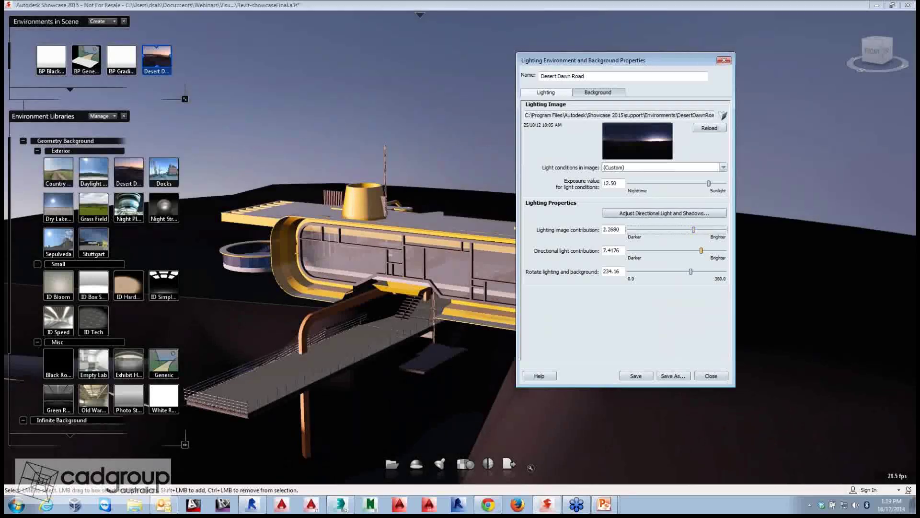
drag(701, 250, 711, 250)
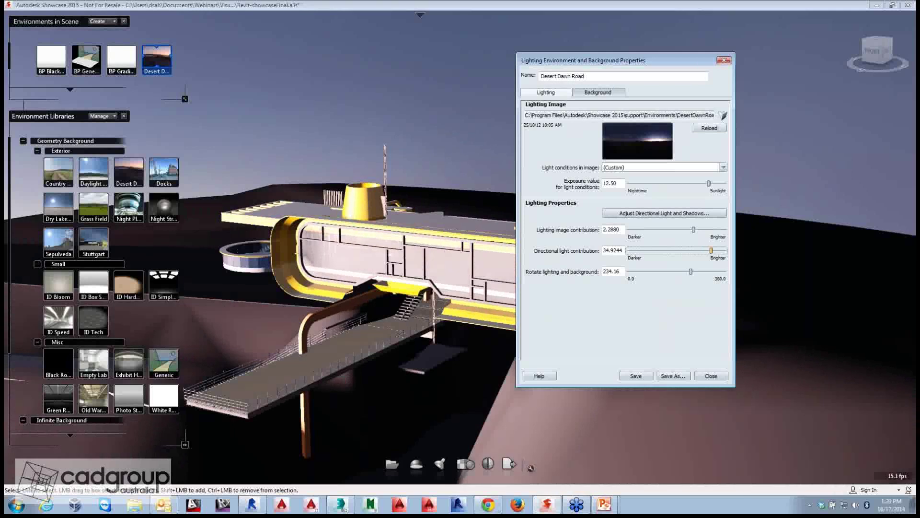
drag(711, 251, 698, 272)
click(691, 271)
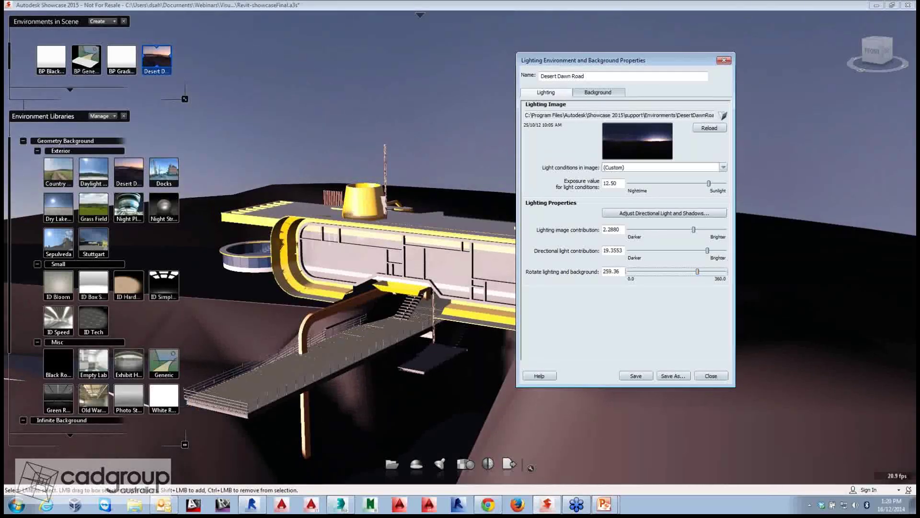
key(Escape)
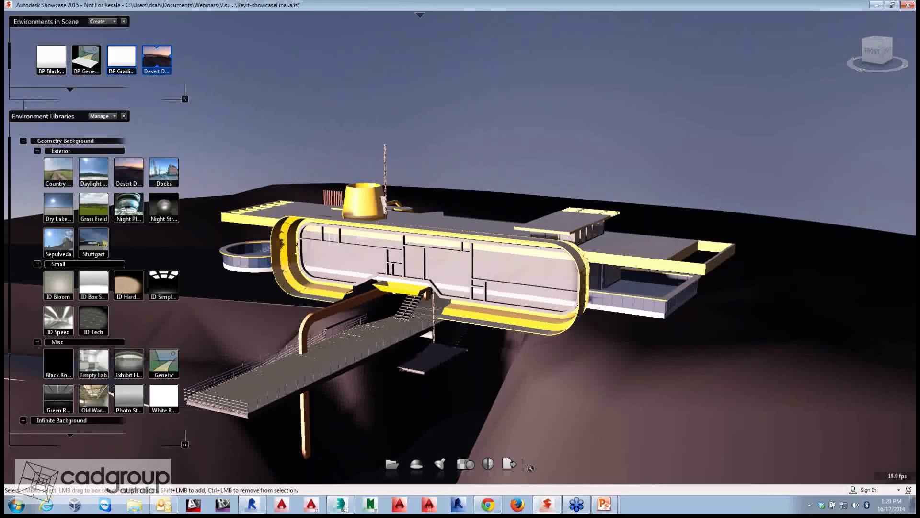
key(e)
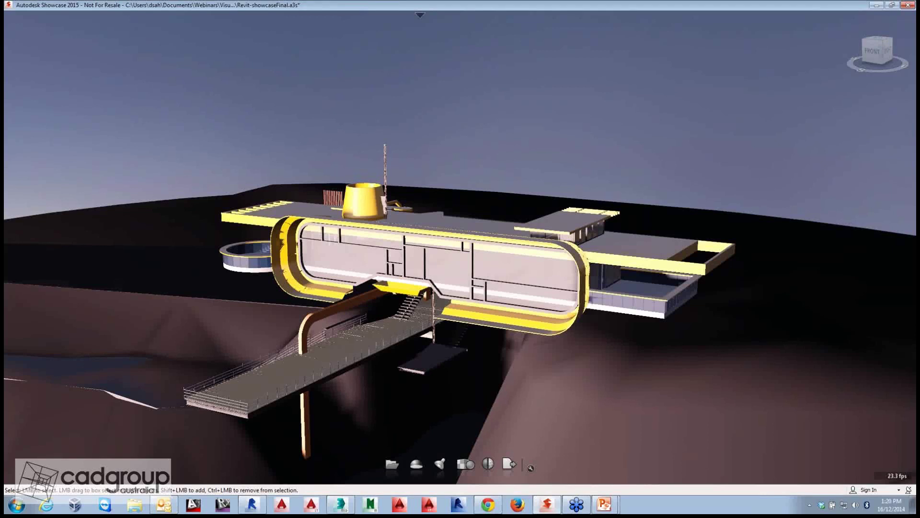
Step: Apply the No Shadows visual style and switch the scene environment back to BP Gradient
key(v)
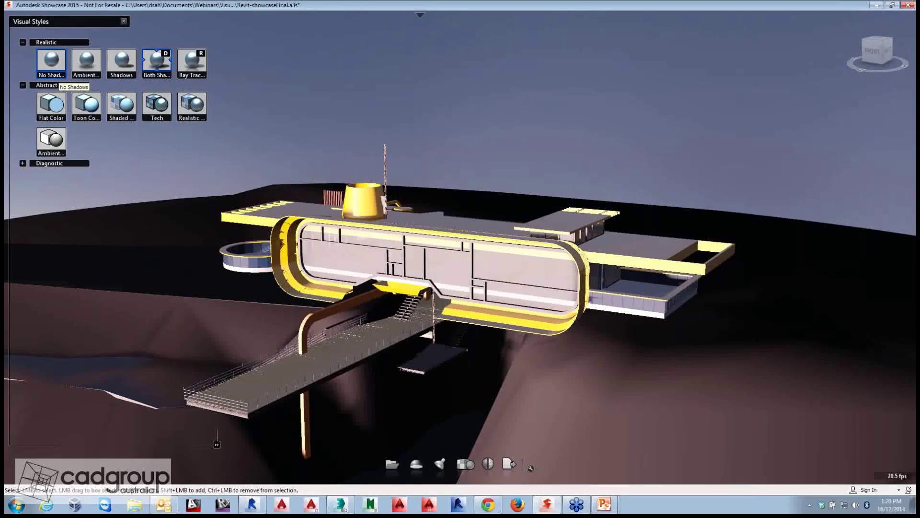
click(52, 65)
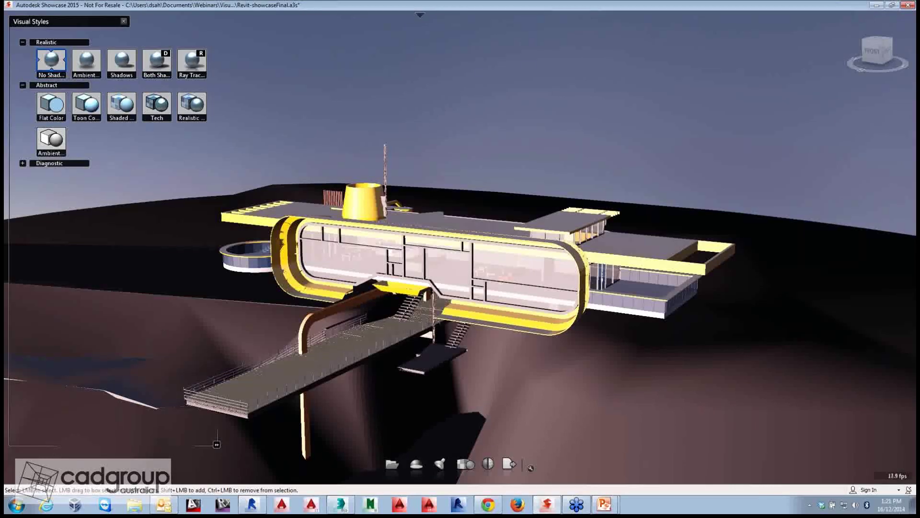
key(e)
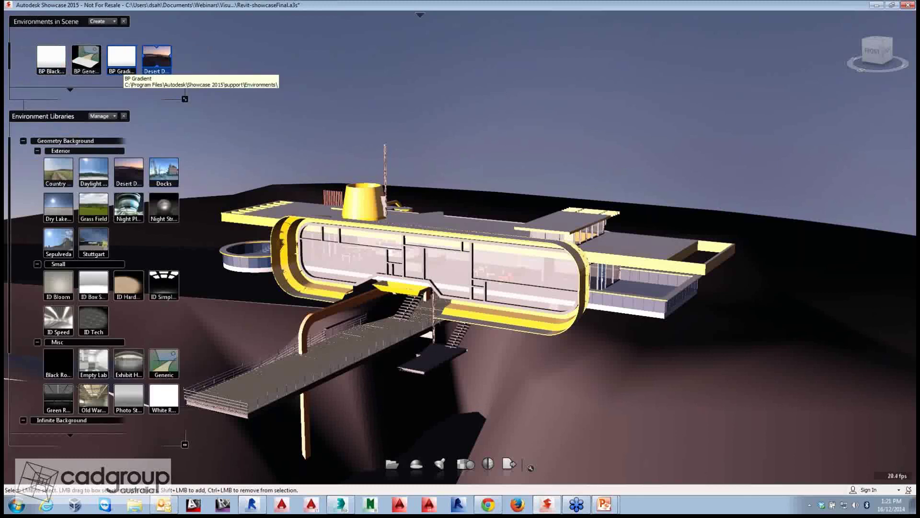
click(122, 63)
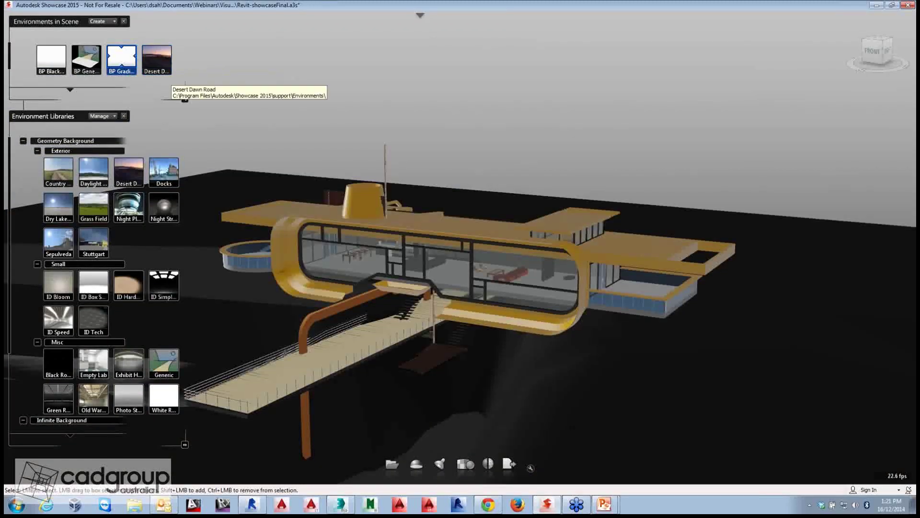
key(e)
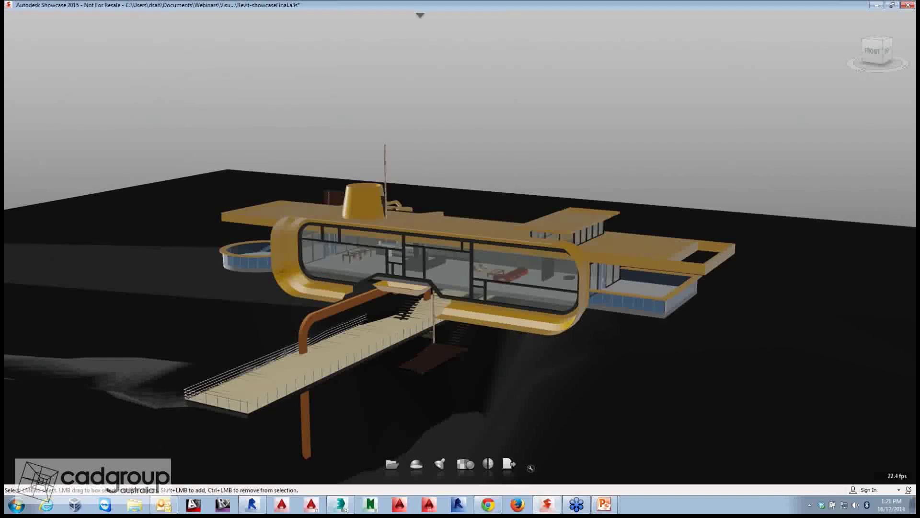
Step: Try the Ambient Shadows, Ambient Shadows with Edges, Toon Color and Ray Tracing visual styles, finishing with the realistic Both Shadows style
key(v)
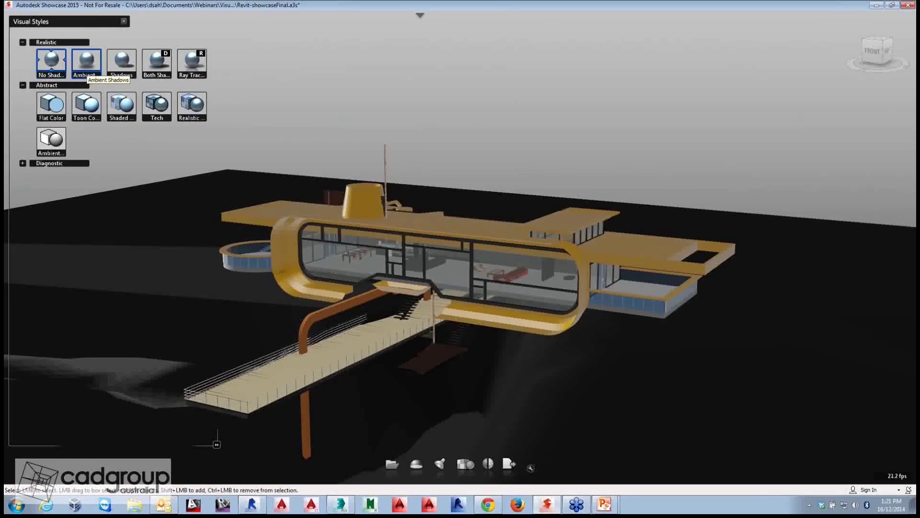
click(86, 67)
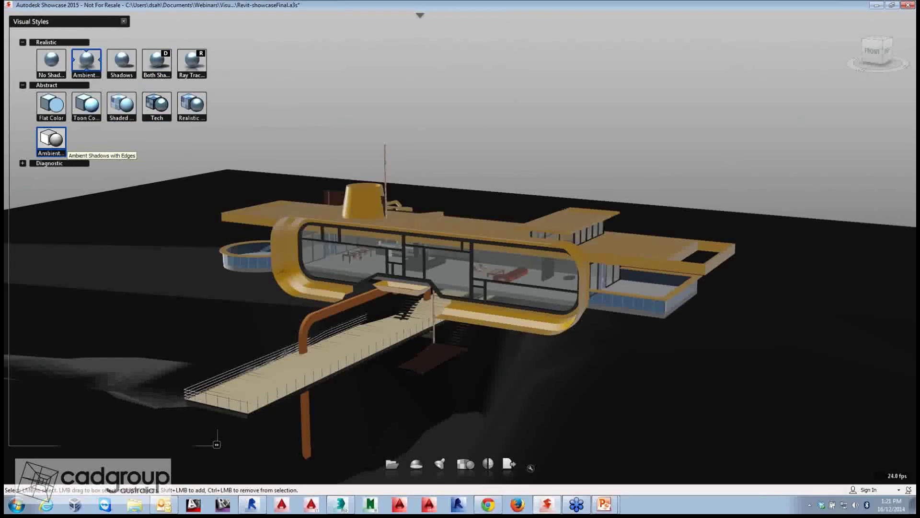
click(53, 142)
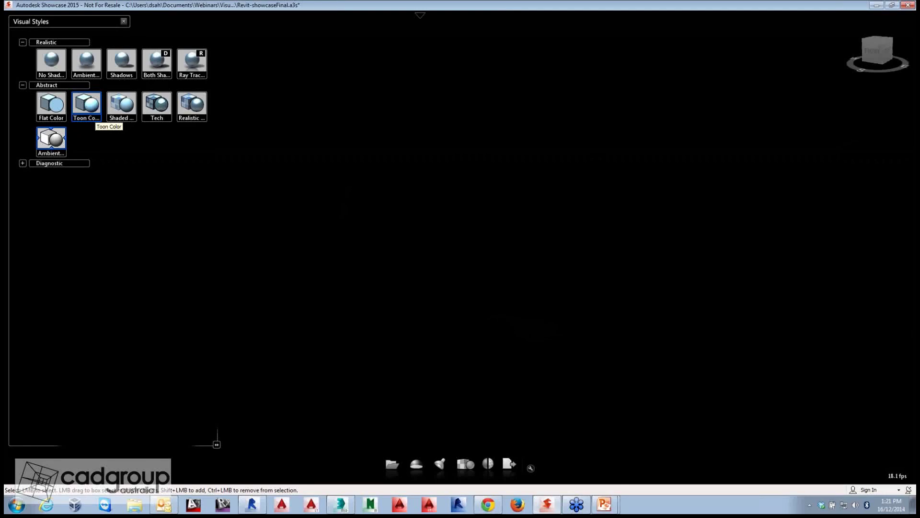
click(90, 109)
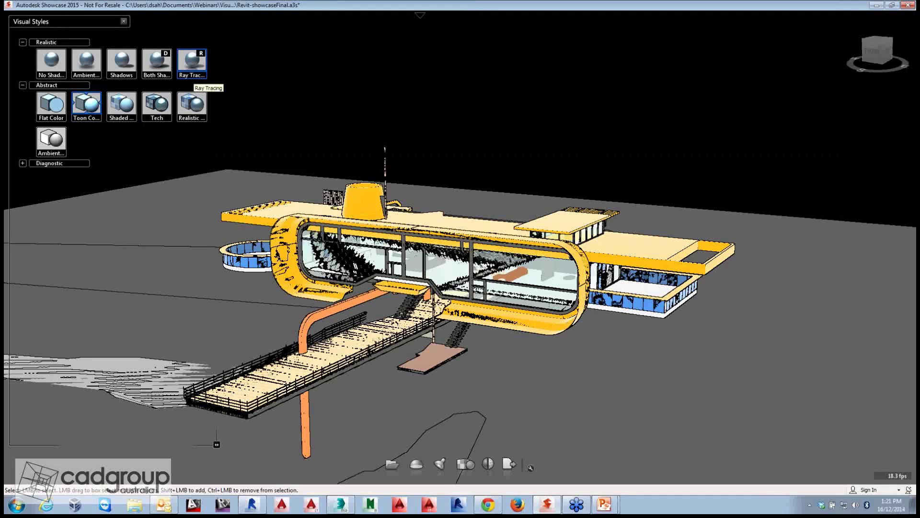
click(193, 67)
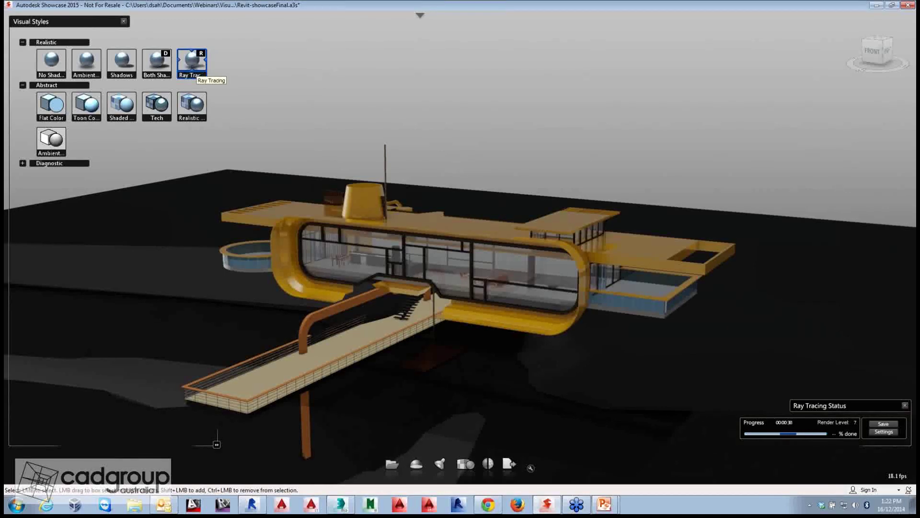
click(157, 63)
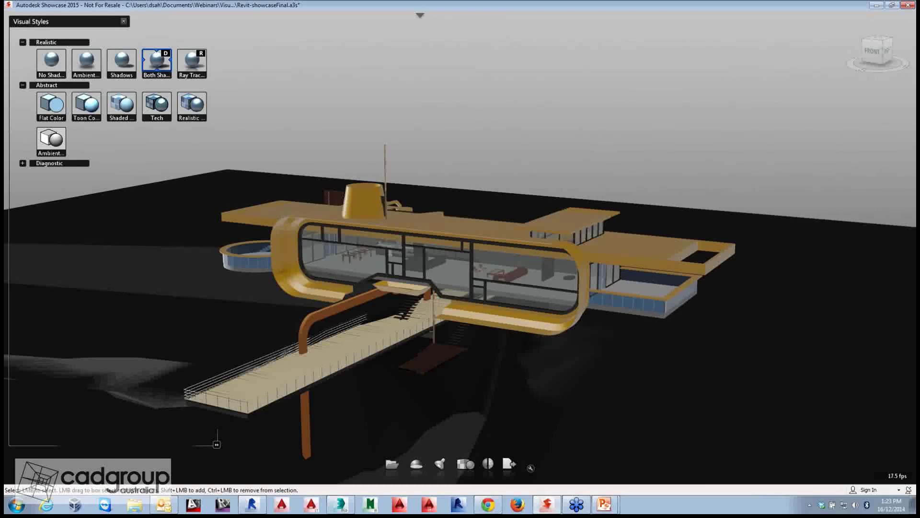
key(v)
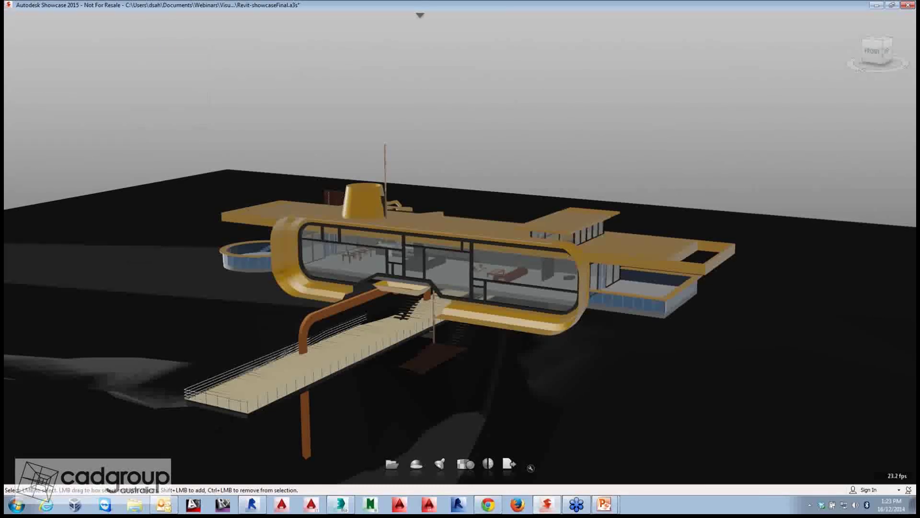
Step: Show the alternative lineups and compare Alternate5 and Alternate2 with MainColor in Material Lineup2, ending on MainColor
key(a)
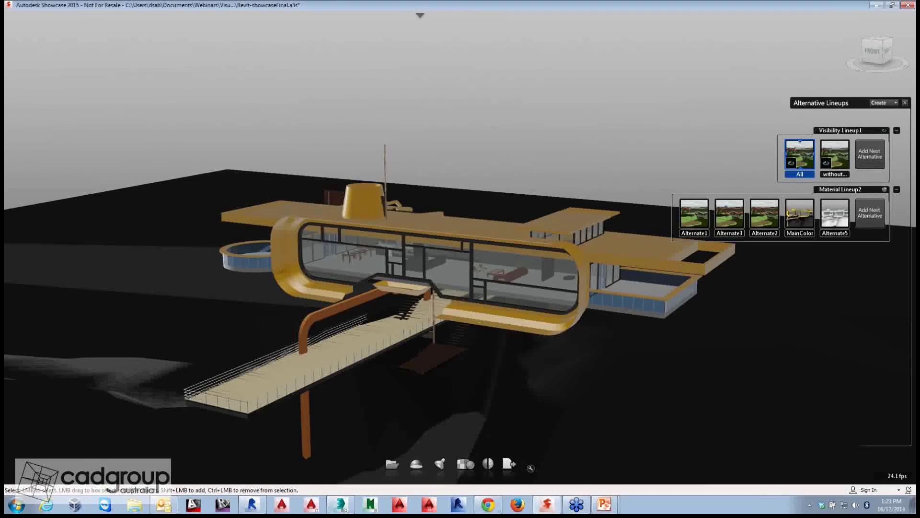
click(837, 221)
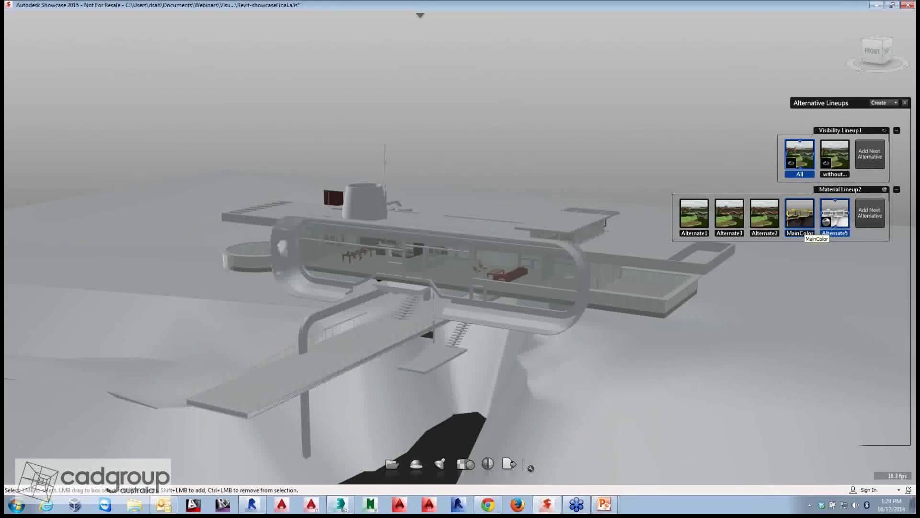
click(809, 226)
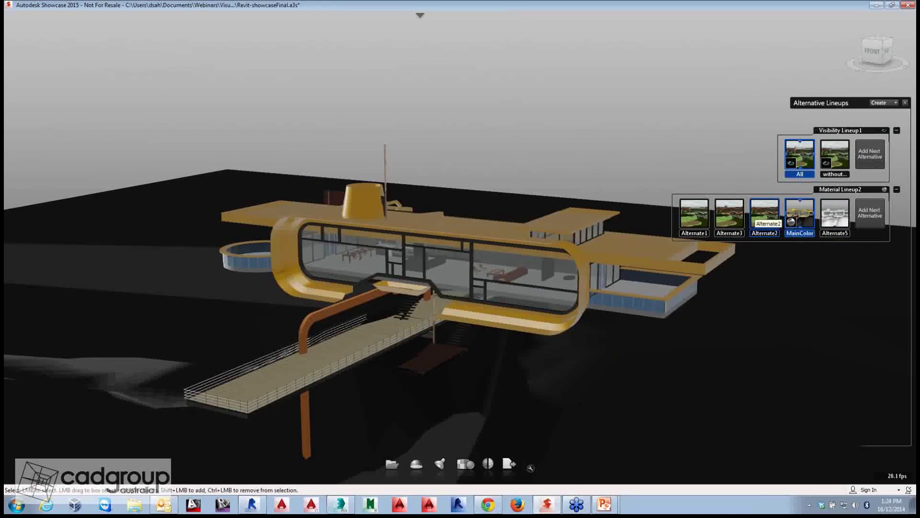
click(767, 220)
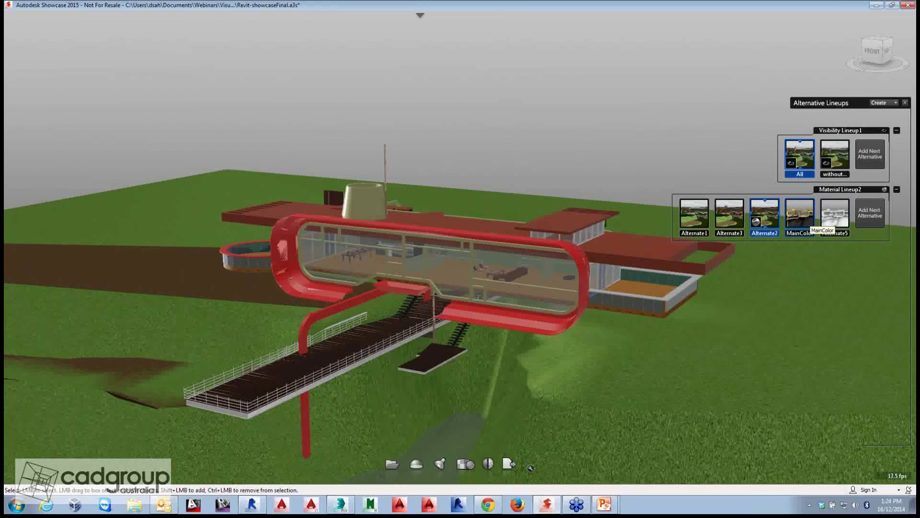
click(805, 218)
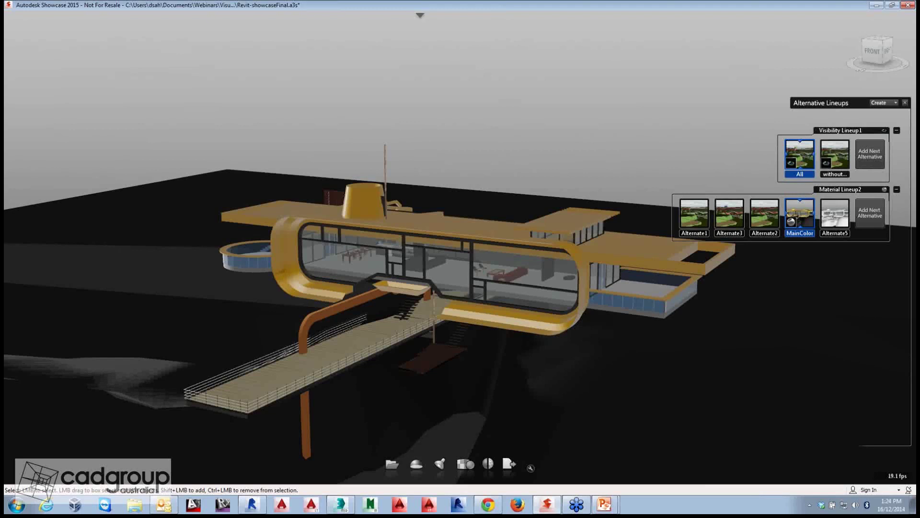
Step: Select all objects sharing the roof slab's material, assign them the scene material Paint - Red (1), and clear the selection
click(620, 254)
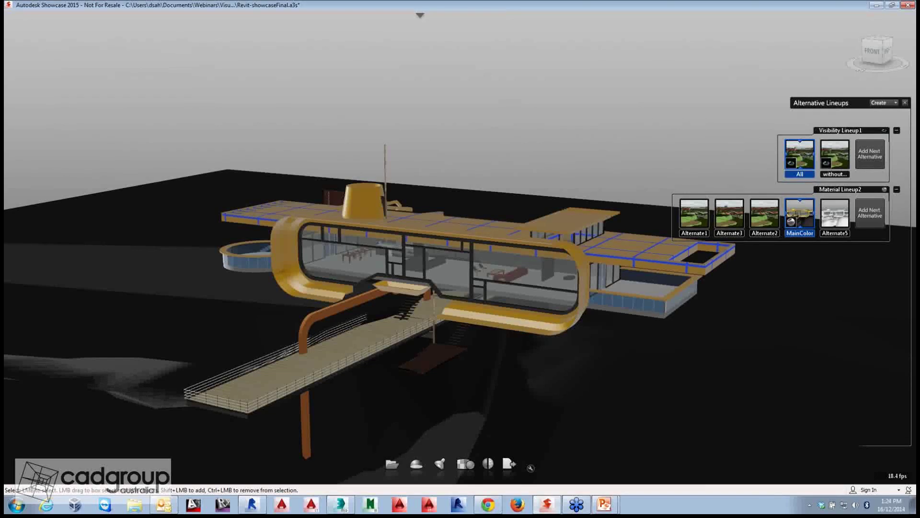
right_click(621, 255)
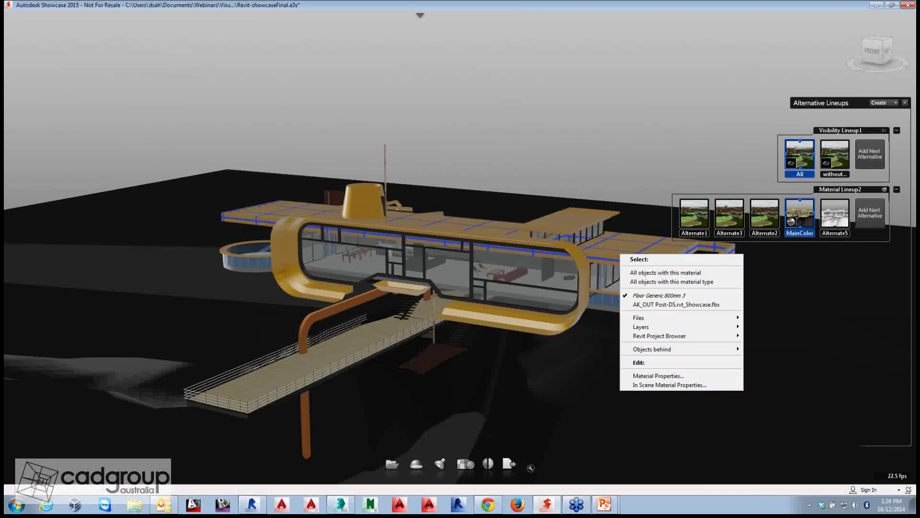
click(666, 272)
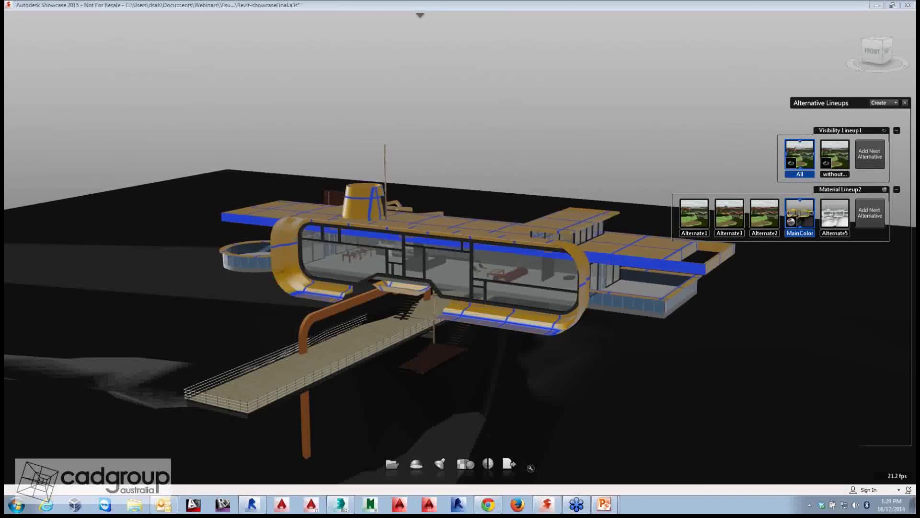
key(m)
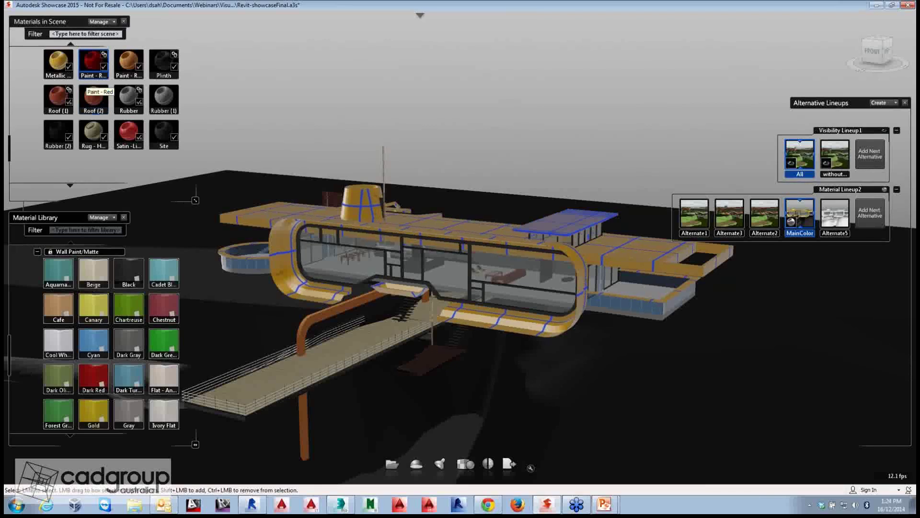
click(126, 70)
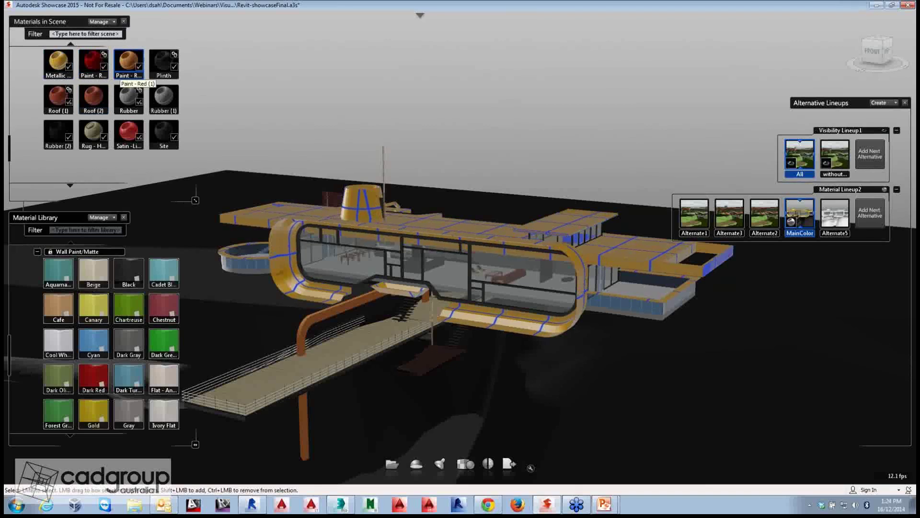
click(124, 70)
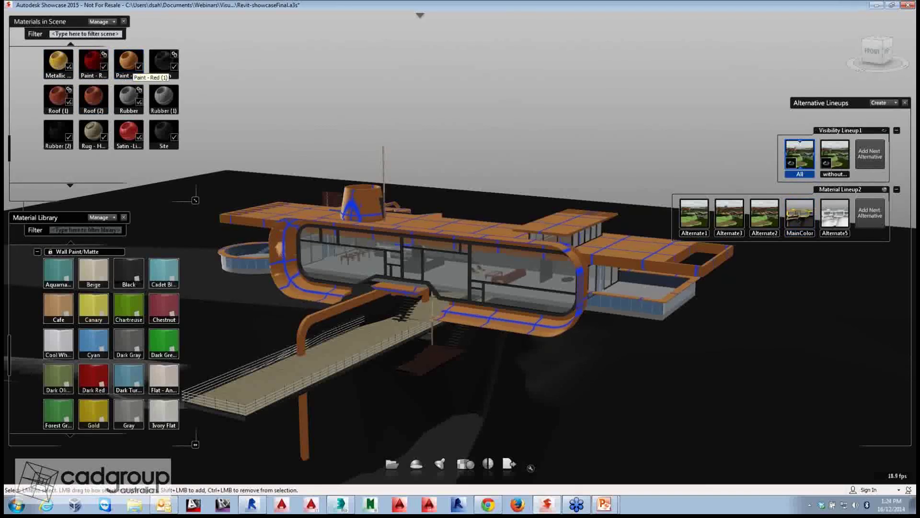
key(Escape)
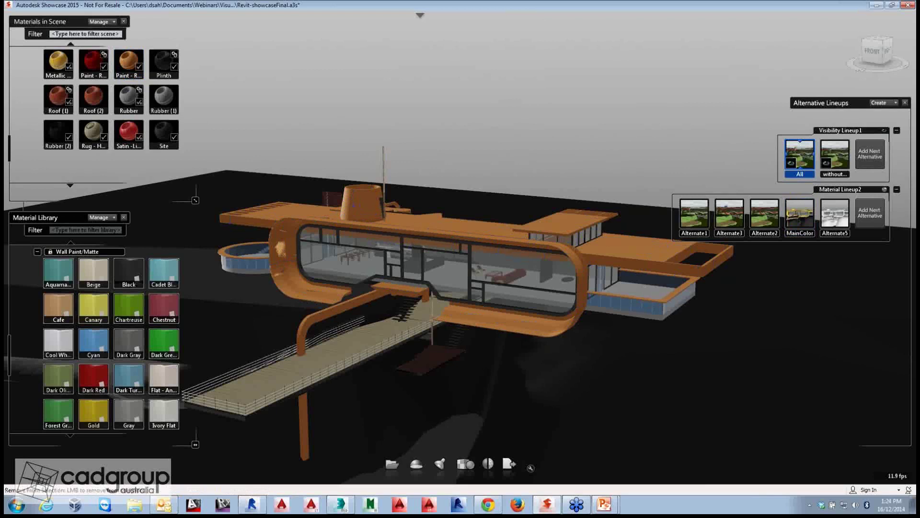
Step: Select the whole scene, add it as a new alternative in Material Lineup2, and compare the new alternative with Alternate5
key(ctrl+a)
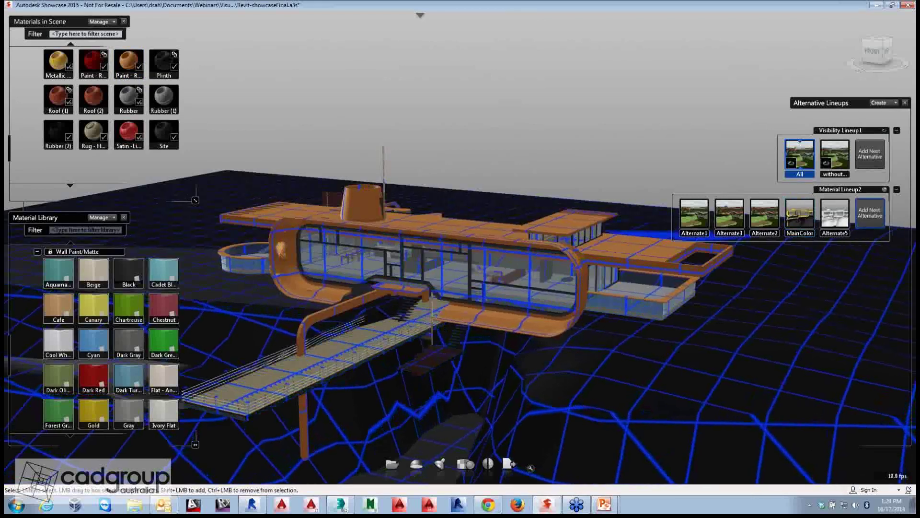
click(870, 213)
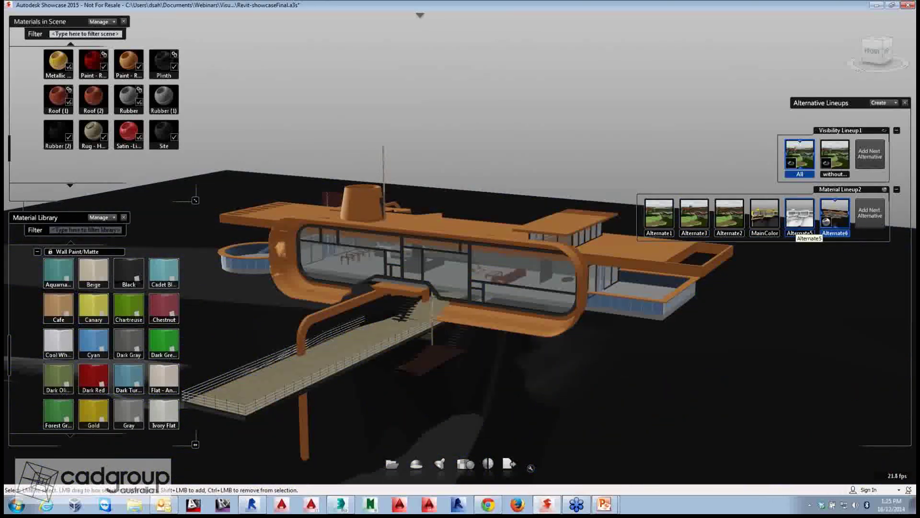
click(800, 230)
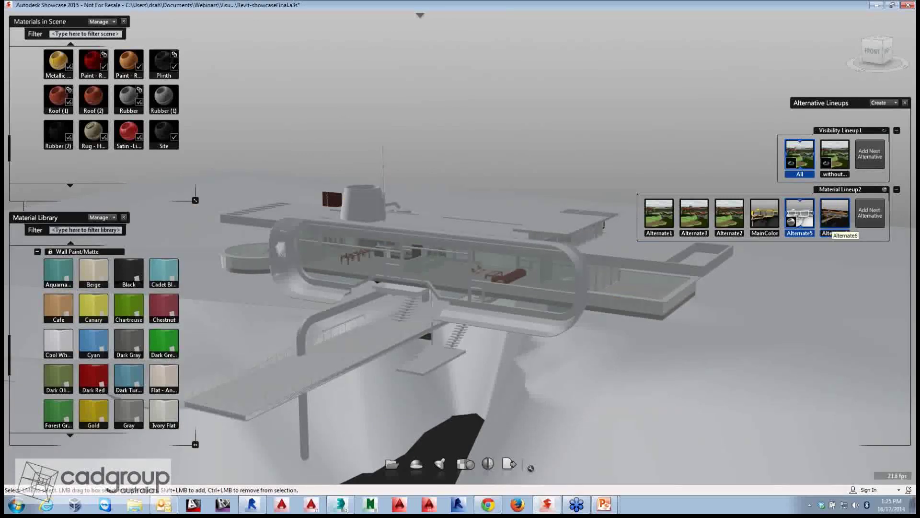
click(836, 227)
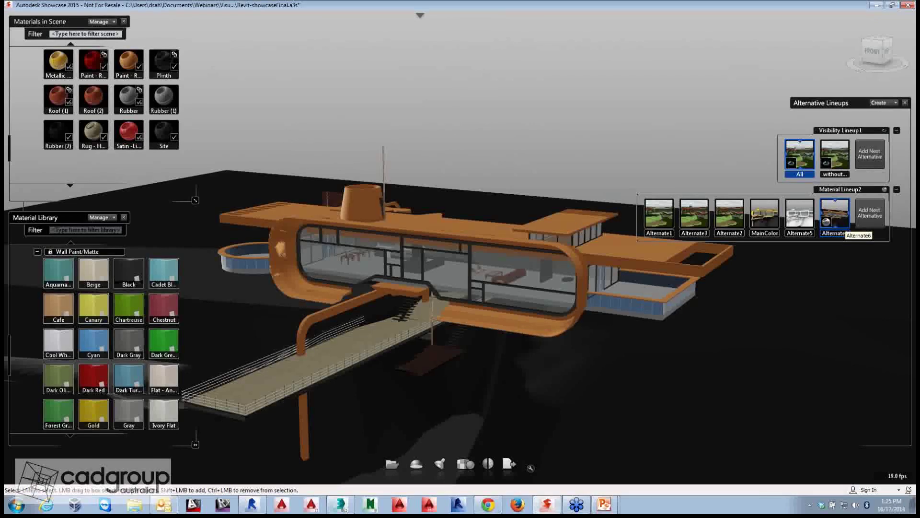
Step: Switch to the PowerPoint slide show and advance past the Showcase 2015 feature list to the next slide
click(605, 505)
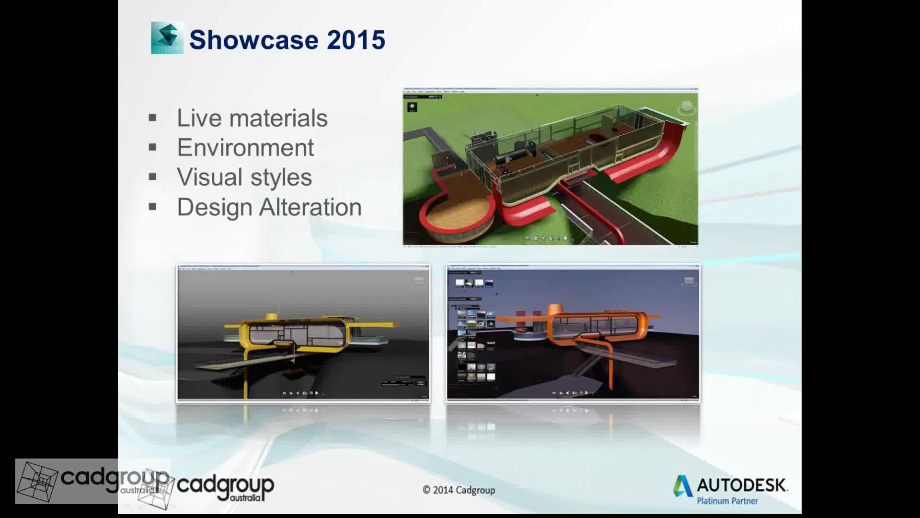
key(super)
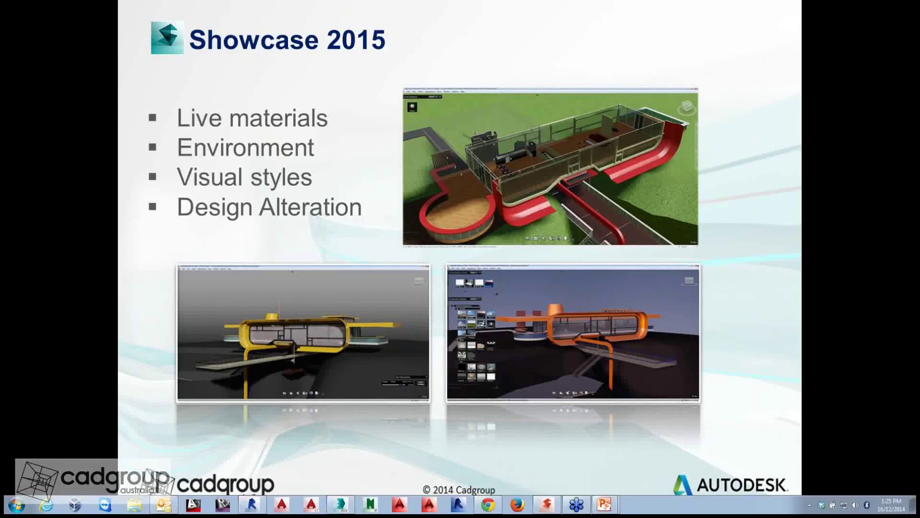
key(super)
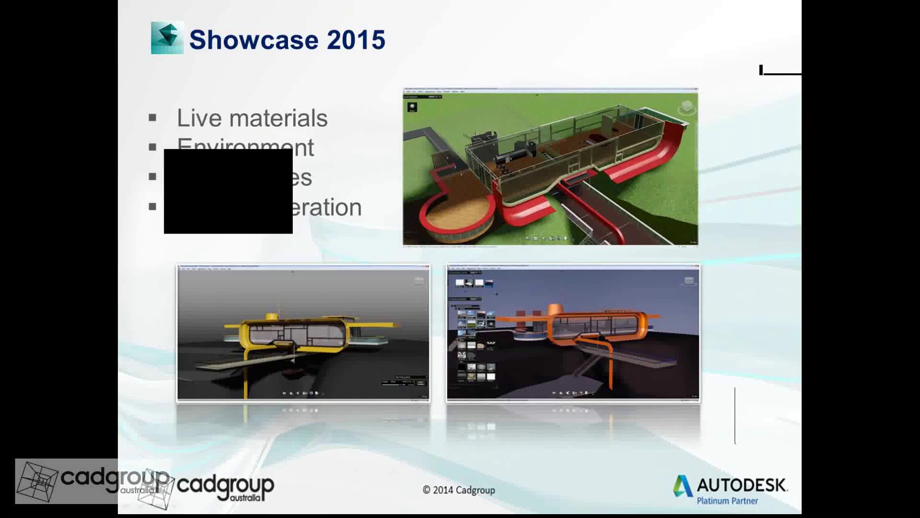
key(Right)
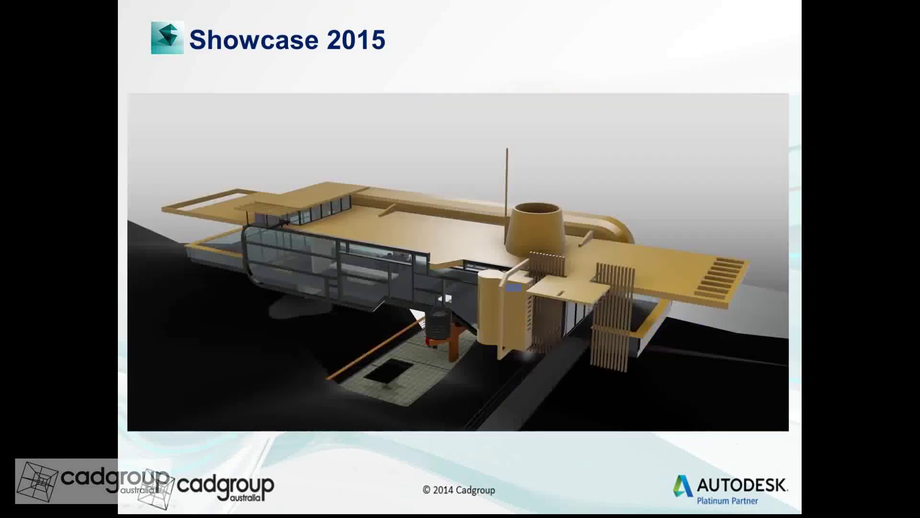
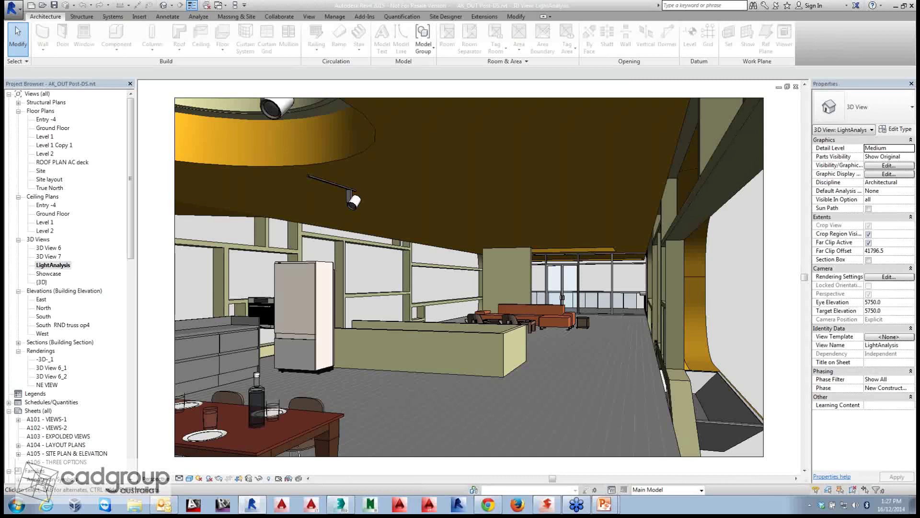
Step: In Revit, review and run the 3ds Max Design Interior Rendering suite workflow for the LightAnalysis view, linking to a new 3ds Max scene
click(11, 8)
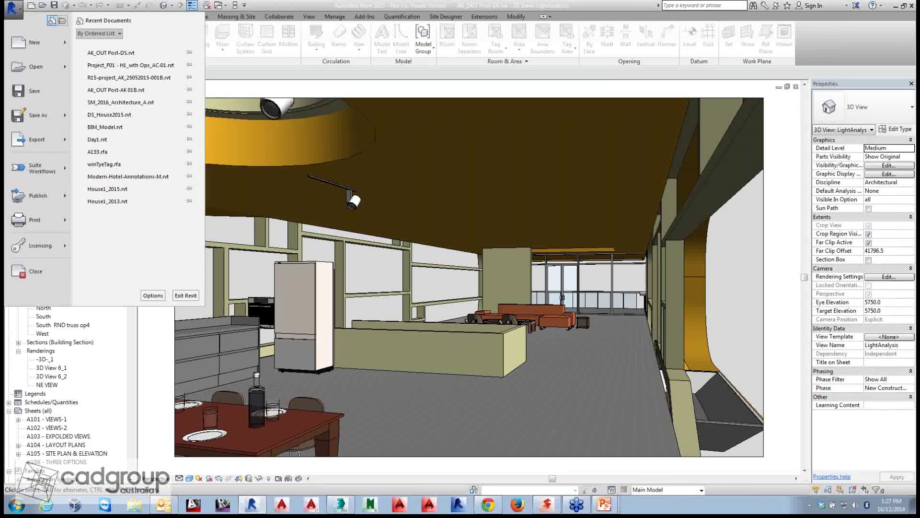
mouse_move(38, 168)
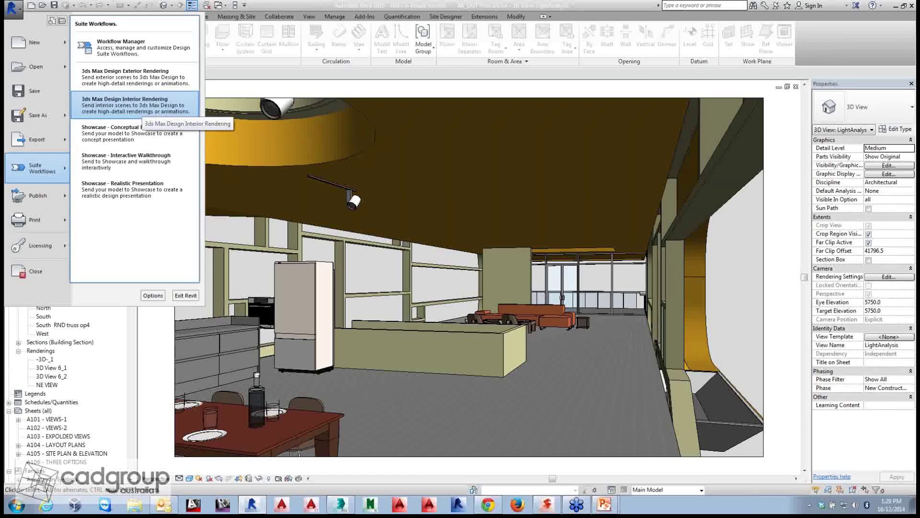
click(143, 108)
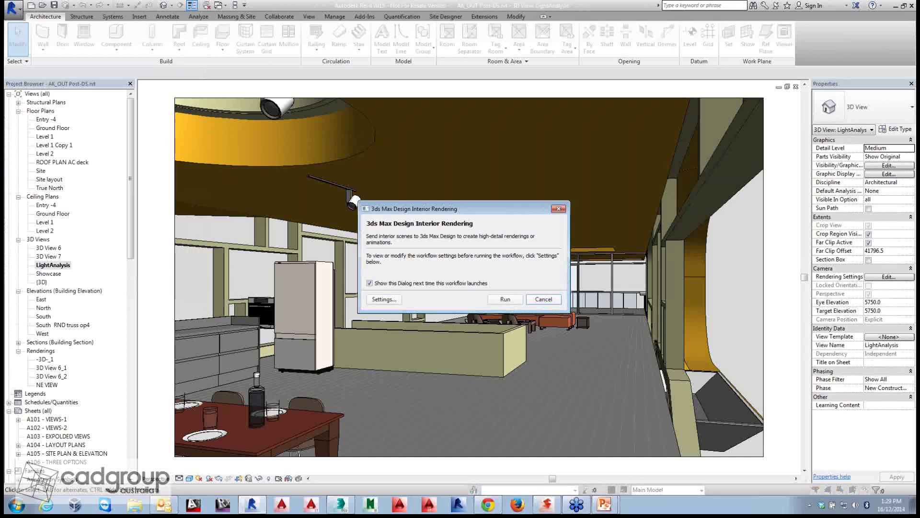
click(384, 300)
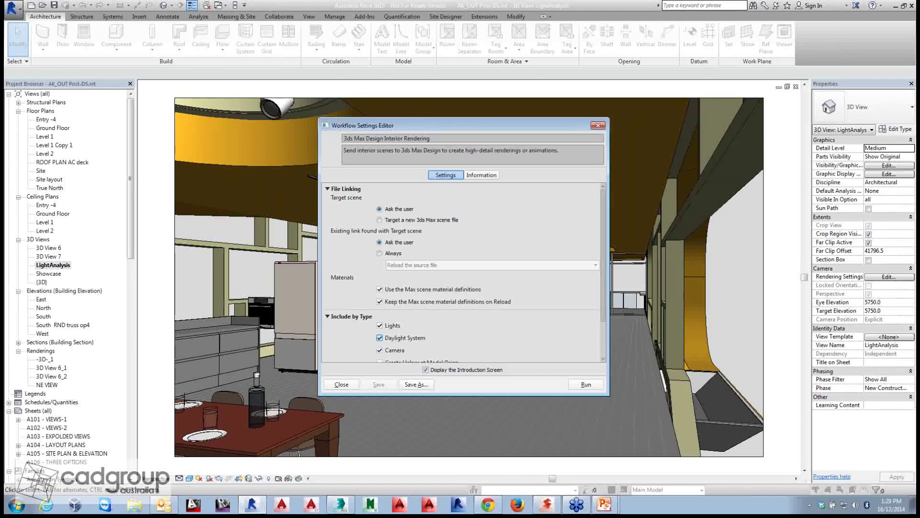
scroll(462, 273, down, 2)
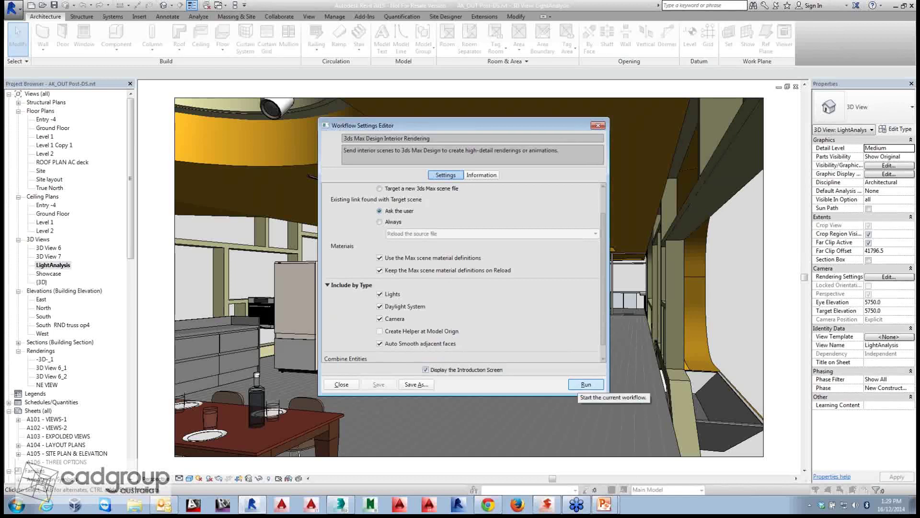
click(586, 384)
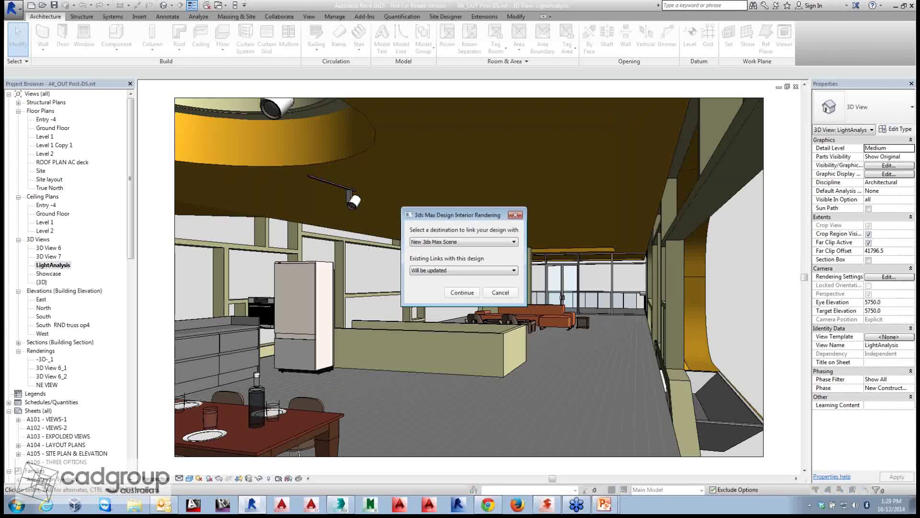
click(462, 292)
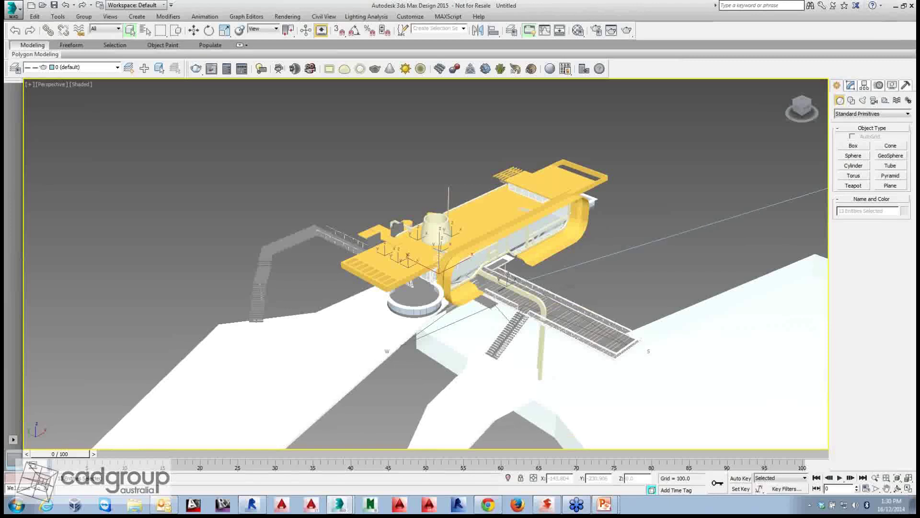
Step: Switch back to Revit, open the Showcase 3D view and examine the roof slab's layer assembly and material
middle_drag(479, 287, 423, 288)
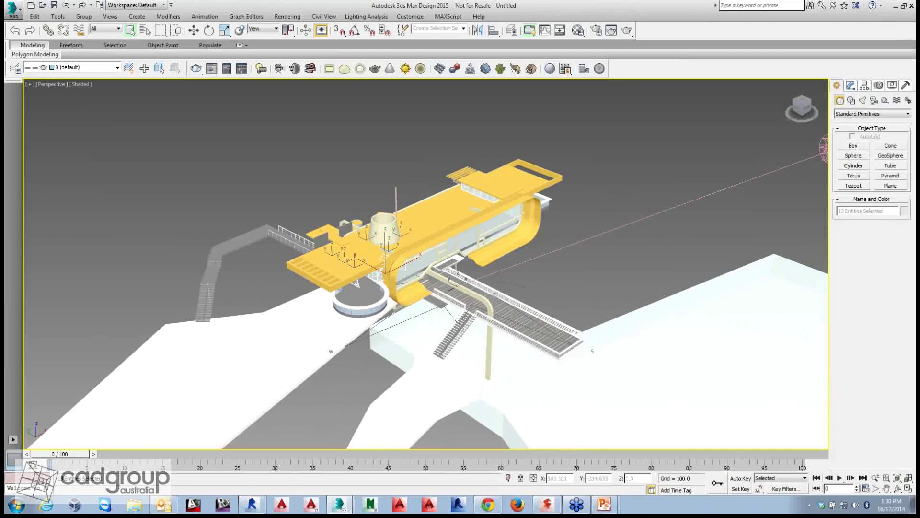
scroll(546, 259, up, 5)
scroll(425, 264, down, 5)
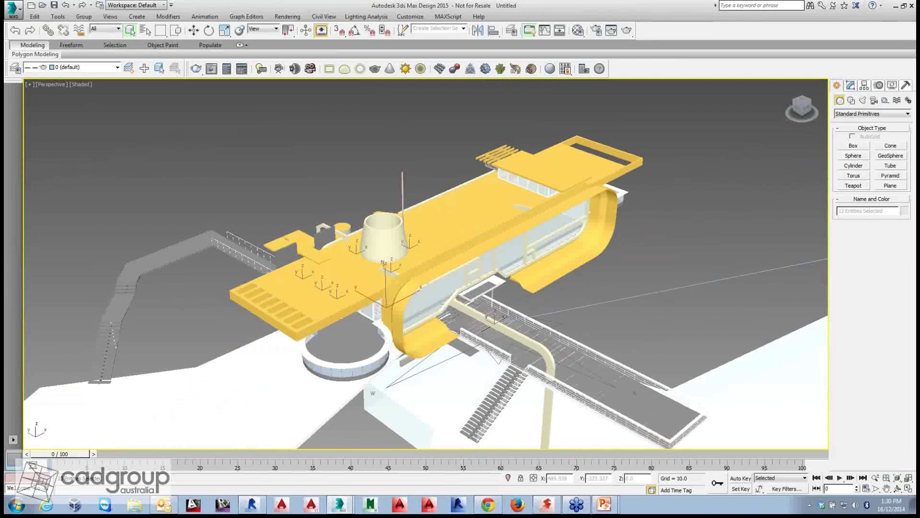
key(alt+Tab)
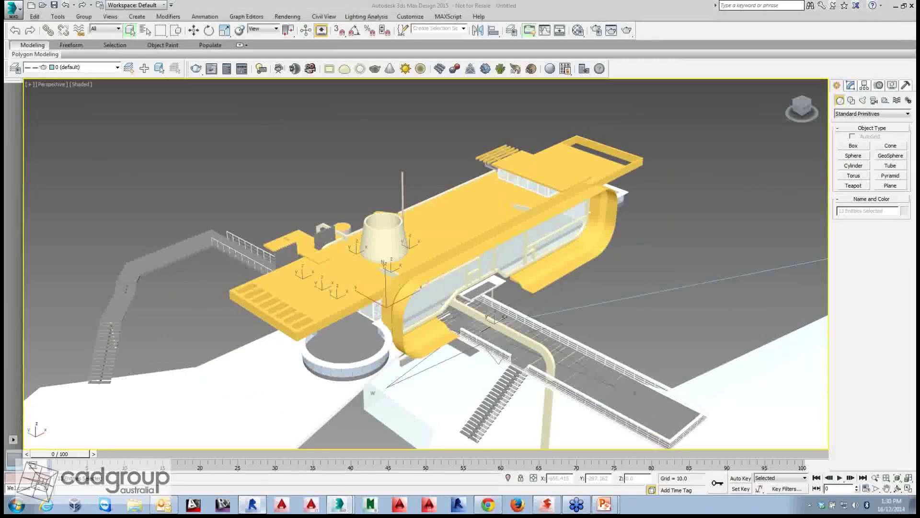
key(alt+Tab)
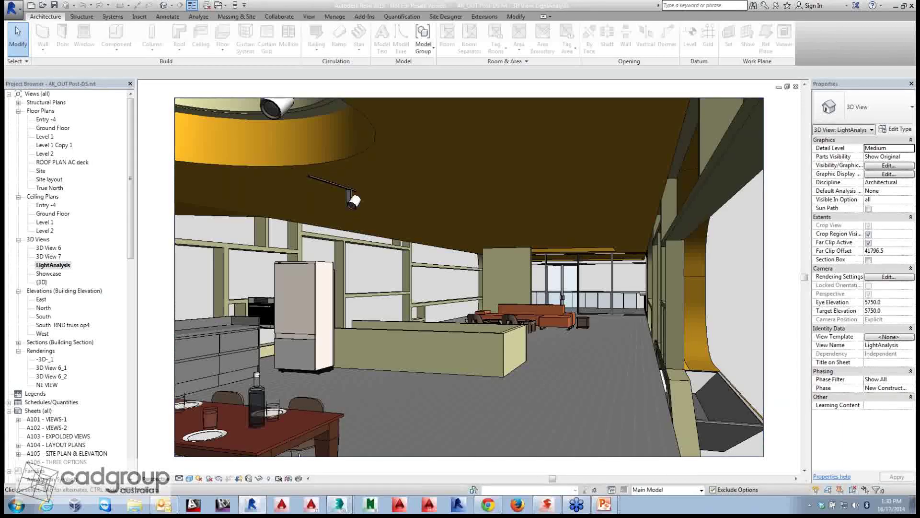
double_click(49, 273)
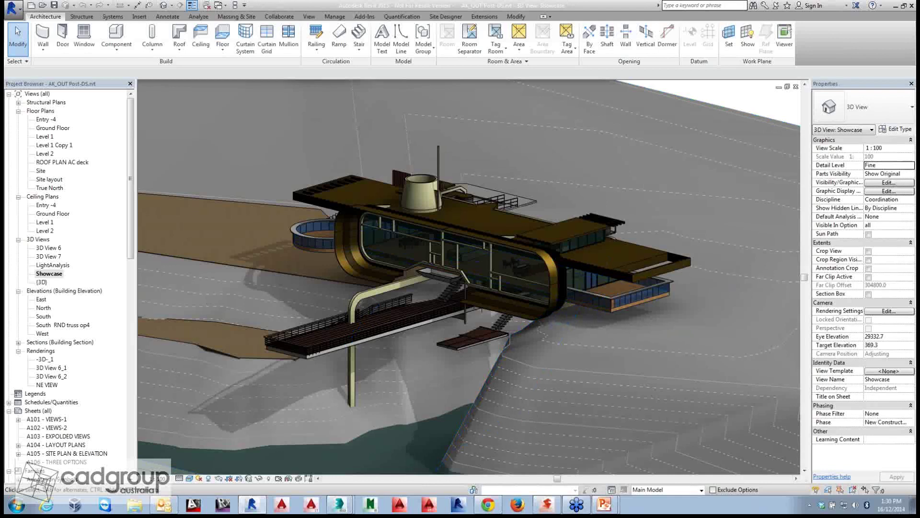
click(484, 217)
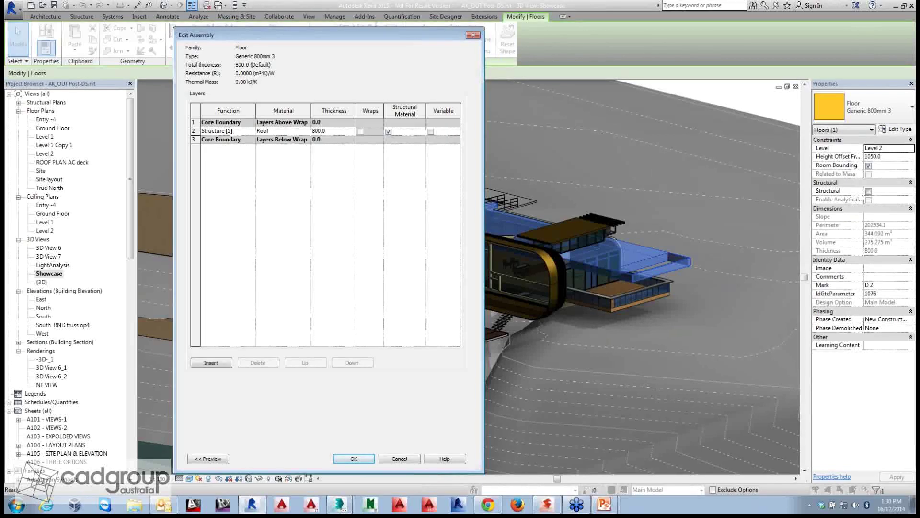
Step: Switch to the untitled 3ds Max scene and sample the roof slab's material into the second Material Editor slot to check its name
click(340, 504)
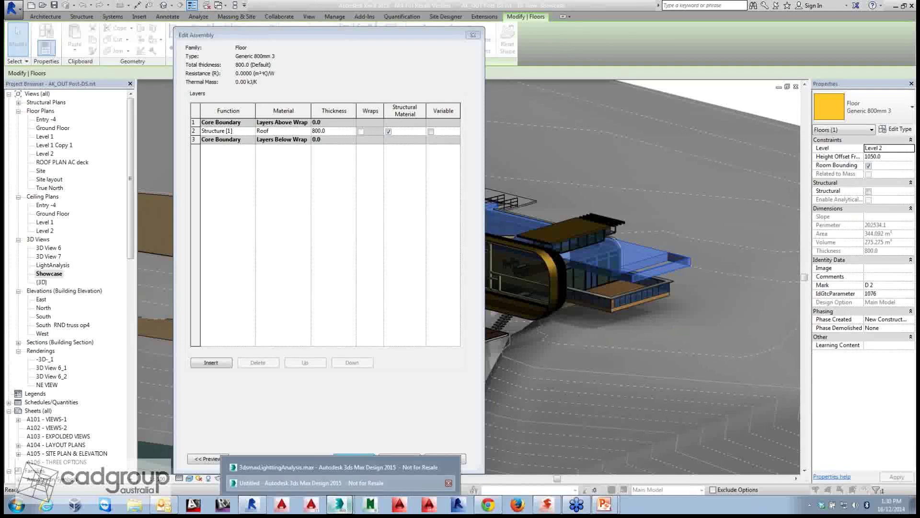
click(307, 482)
click(578, 30)
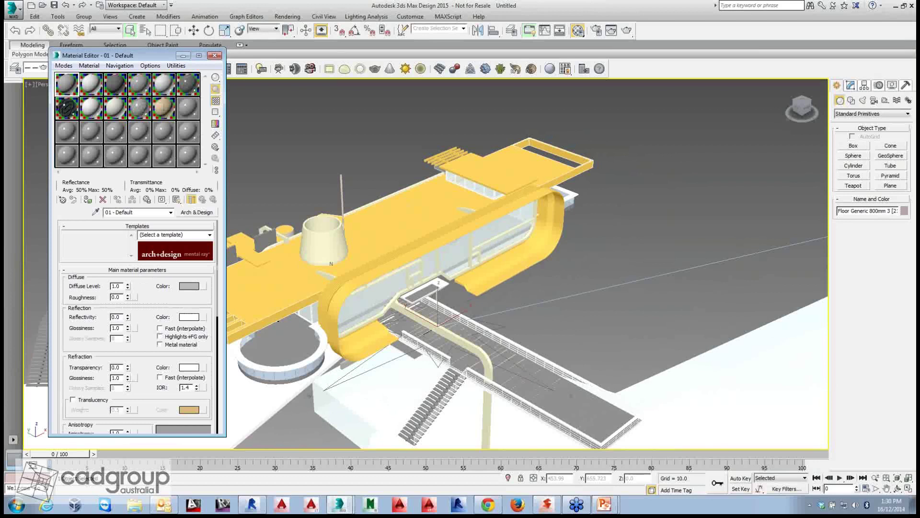
click(92, 84)
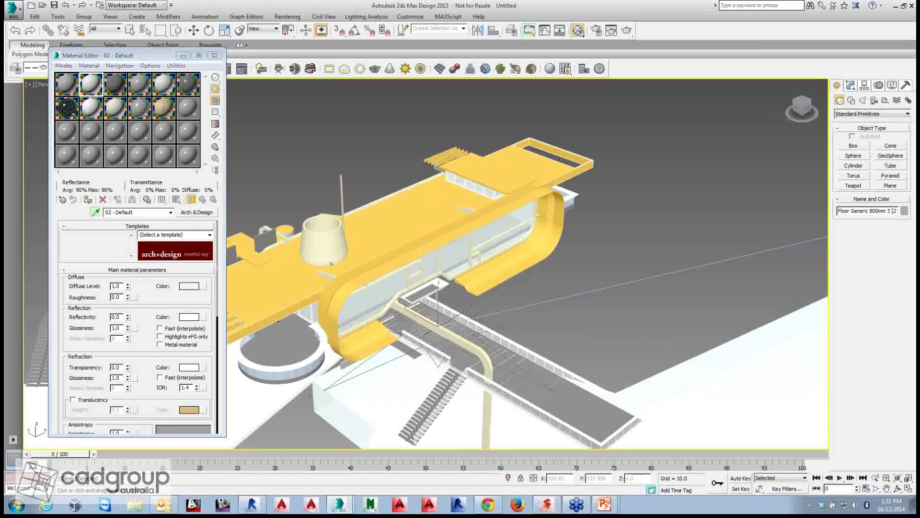
click(95, 211)
click(383, 220)
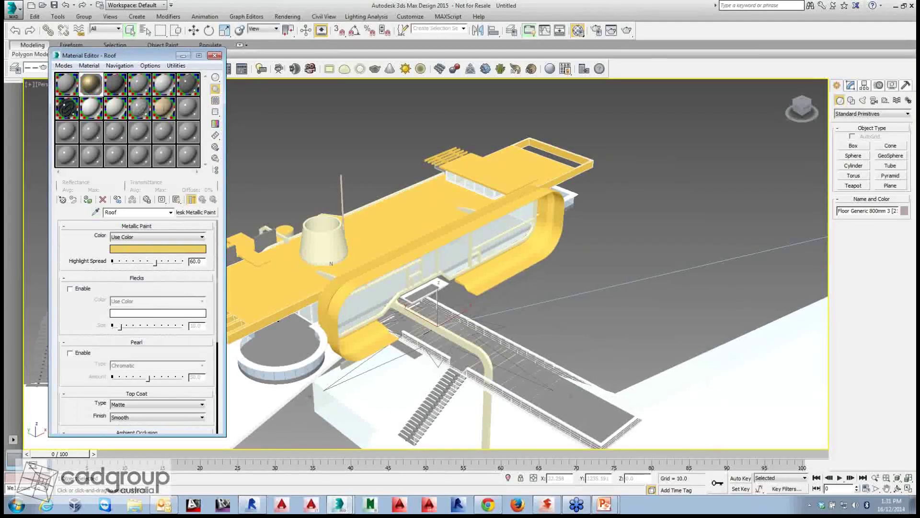
double_click(112, 212)
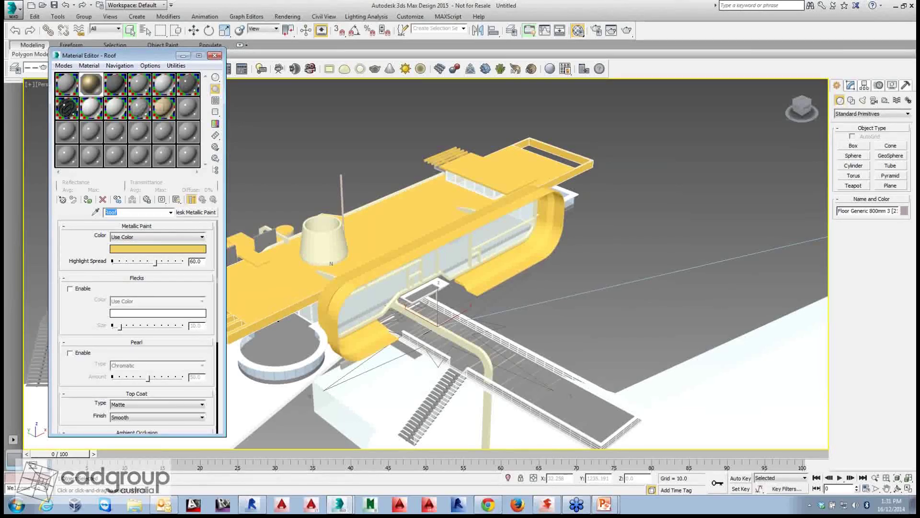
click(214, 55)
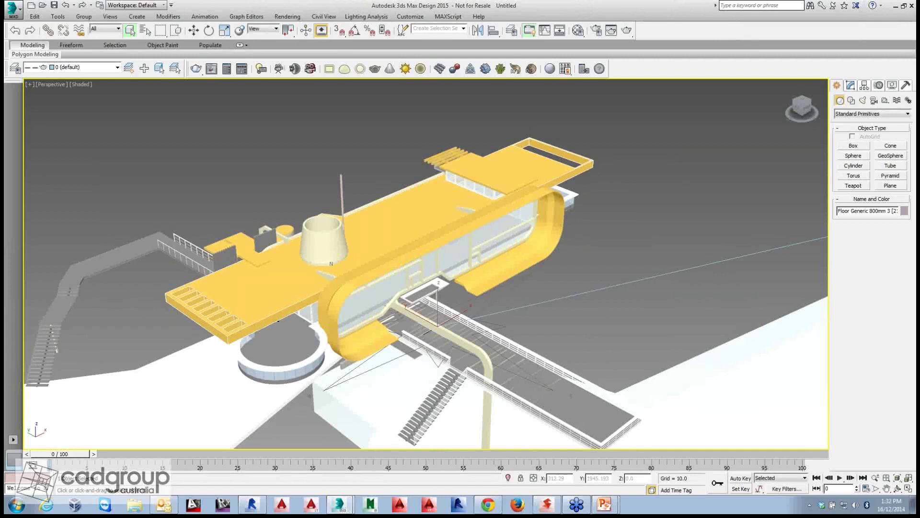
Step: Set the perspective viewport to look through the 3D View: LightAnalysis camera
click(51, 84)
mouse_move(78, 95)
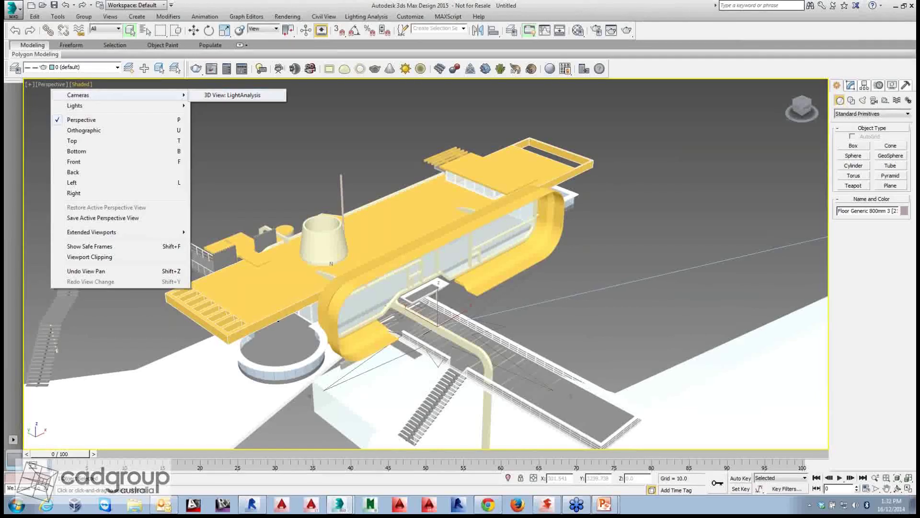
click(232, 95)
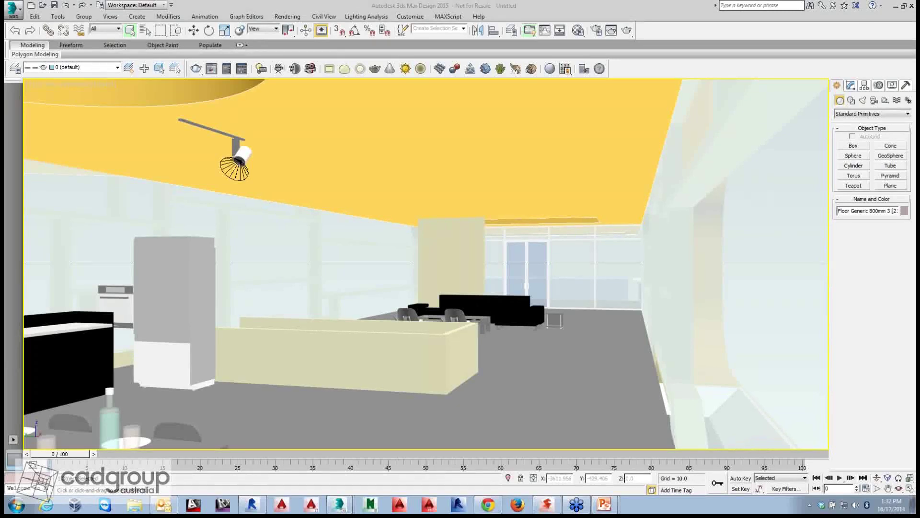
Step: Open the Lighting Analysis Assistant and review its general rendering settings and its daylight and sun/sky lighting settings
click(366, 17)
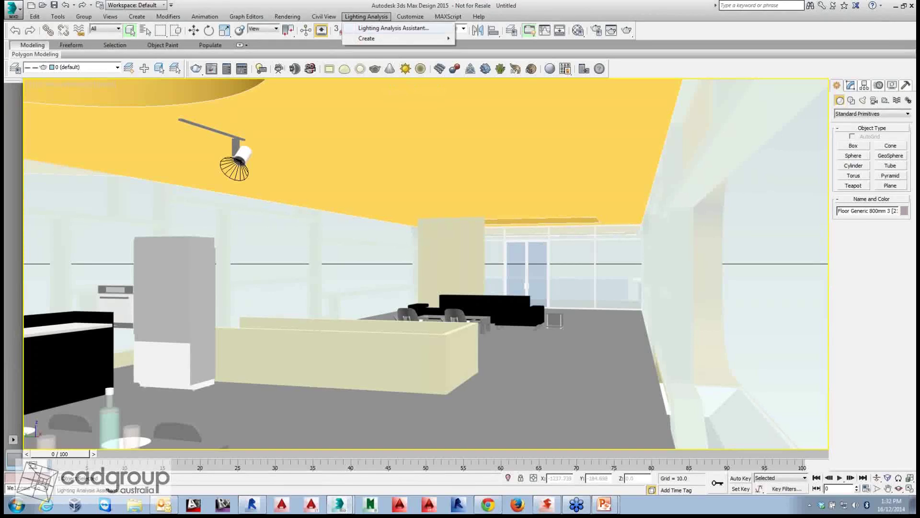
click(394, 29)
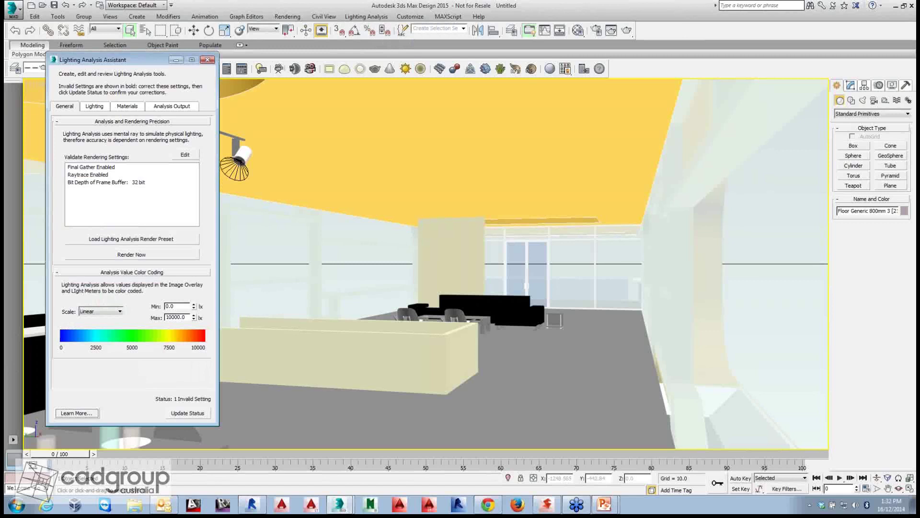
drag(139, 60, 133, 89)
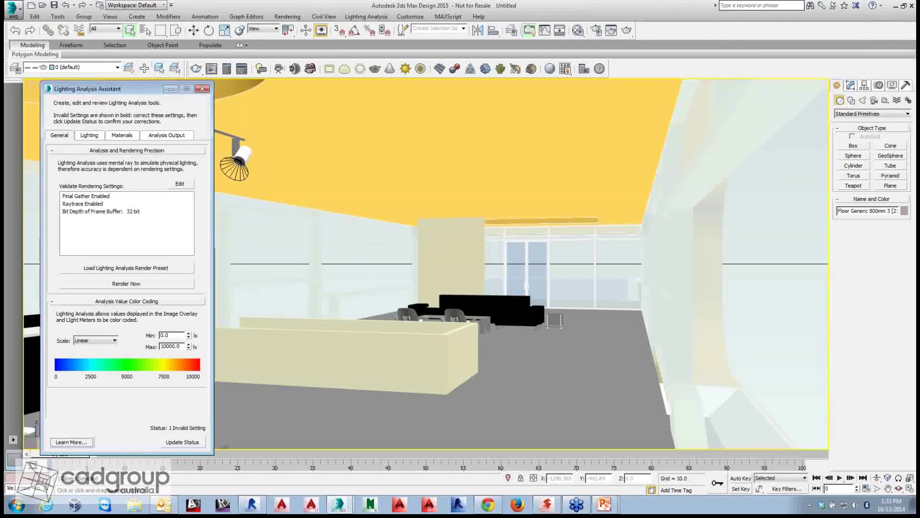
click(89, 135)
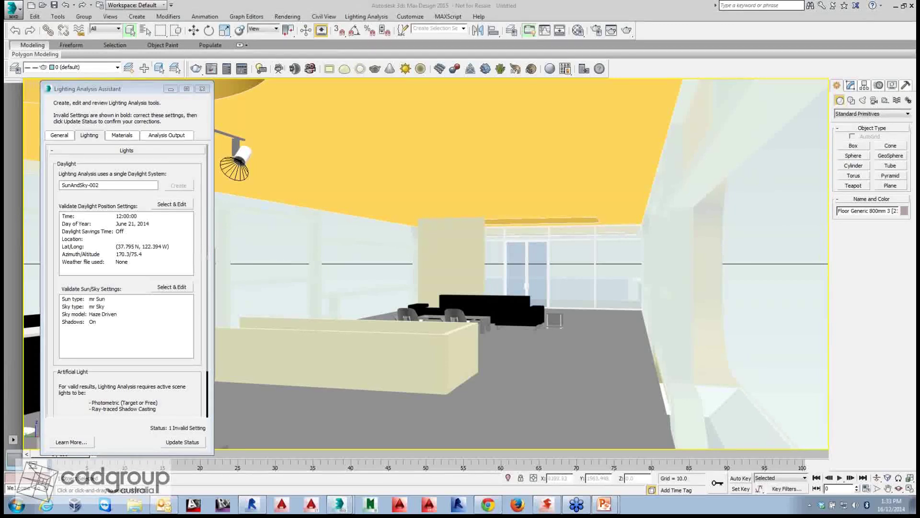
click(910, 488)
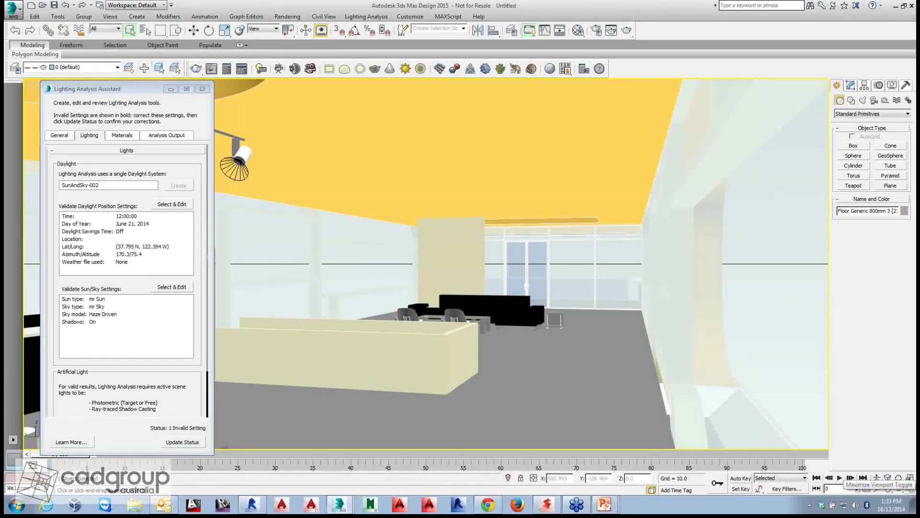
Step: Restore the four-viewport layout, select the SunAndSky-002 daylight system for editing and set its position source to Weather Data File
click(910, 488)
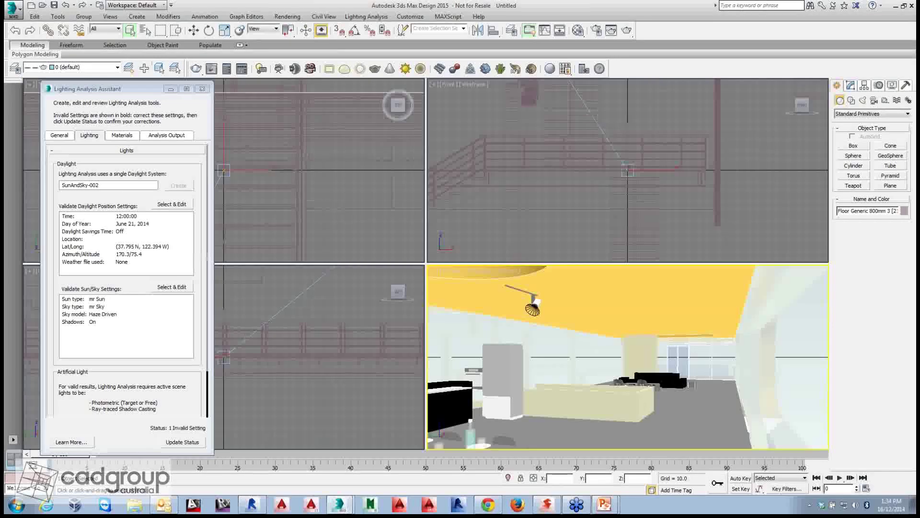
scroll(331, 201, down, 6)
scroll(330, 203, down, 3)
middle_drag(330, 204, 326, 128)
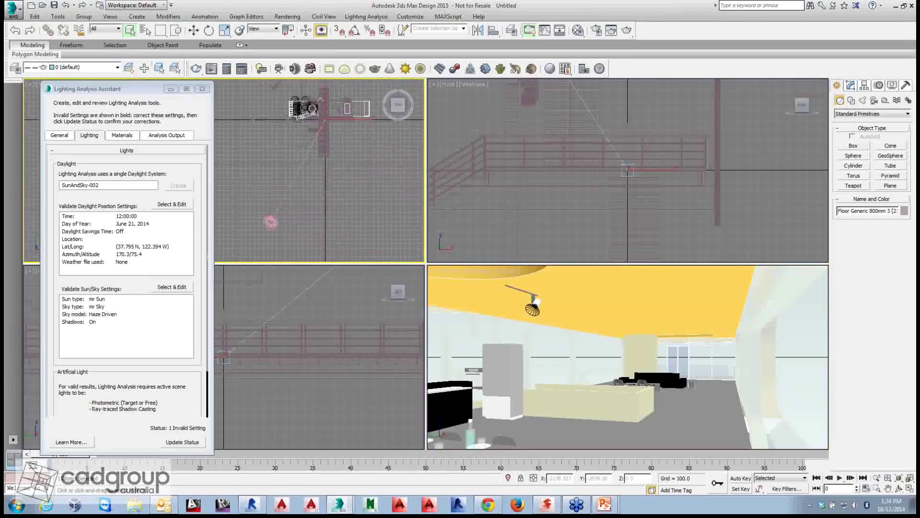
click(171, 204)
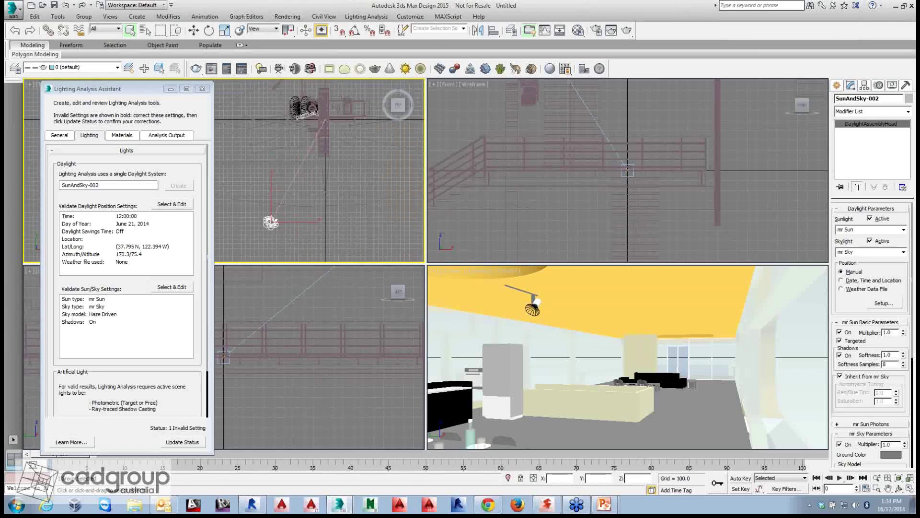
click(841, 289)
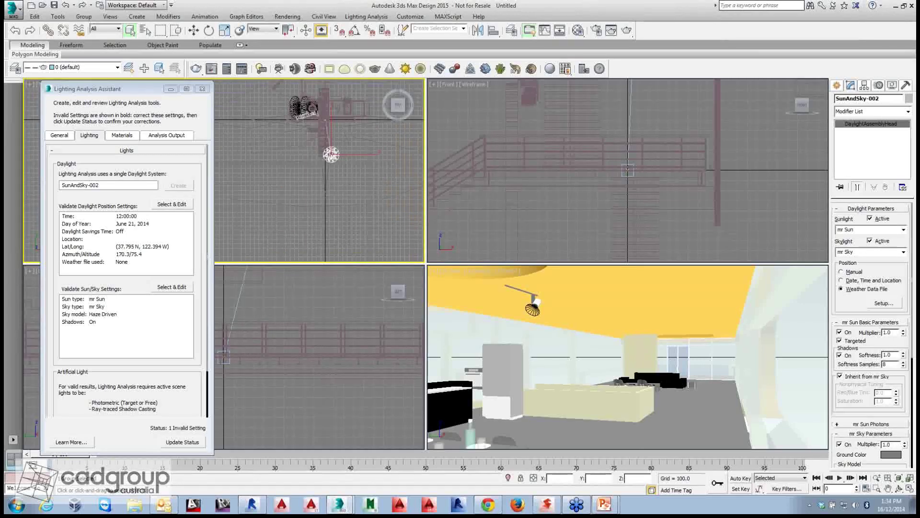
Step: Load the weather file AUS_NSW.Sydney.947670_IWEC.epw into the daylight system's weather data configuration
click(884, 304)
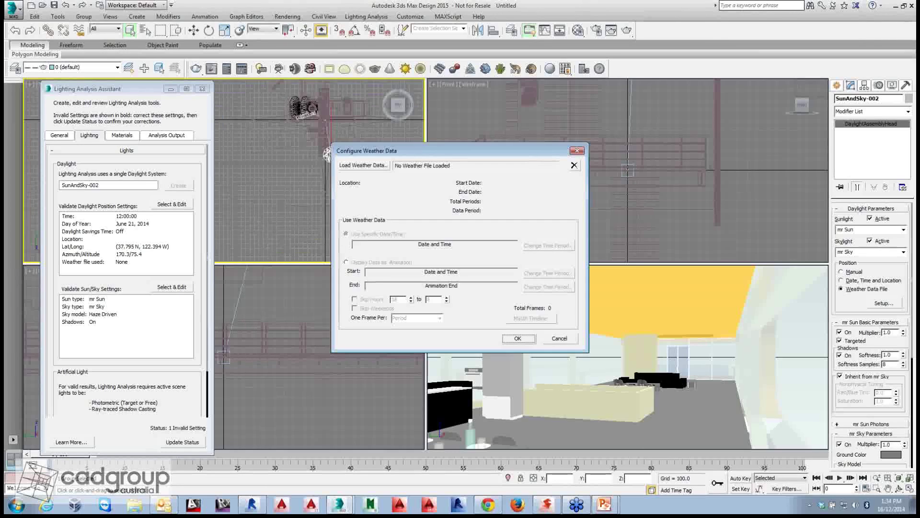
click(363, 165)
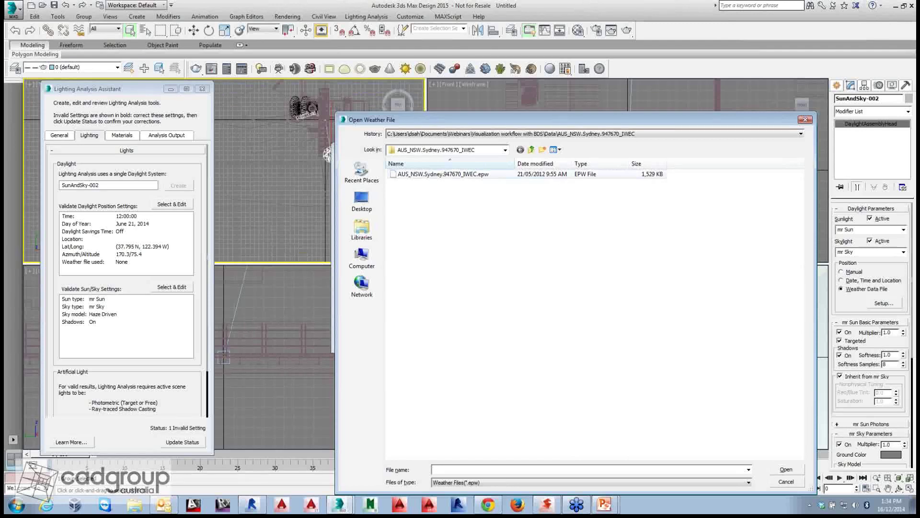
drag(527, 120, 437, 104)
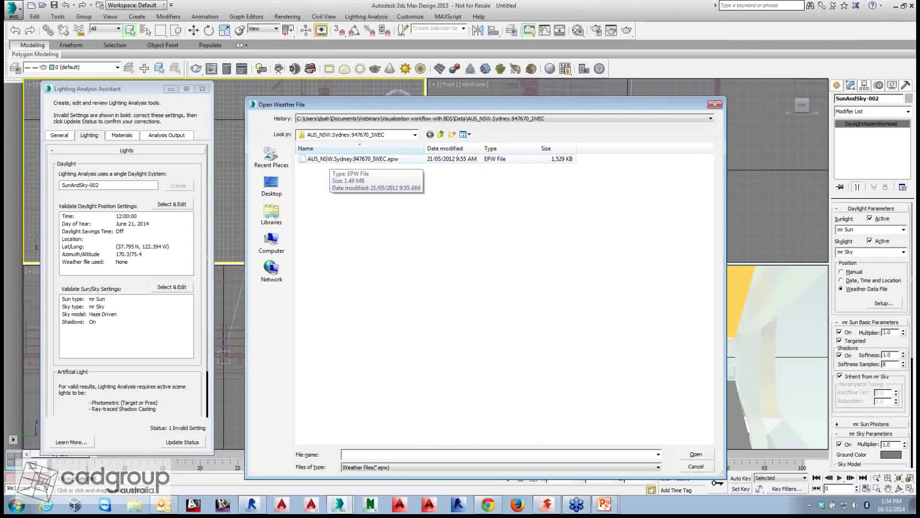
click(335, 159)
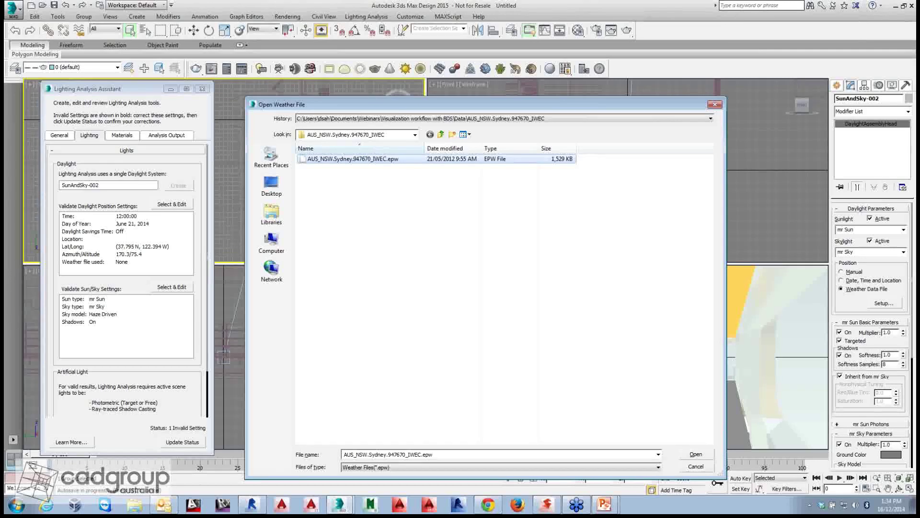
key(Return)
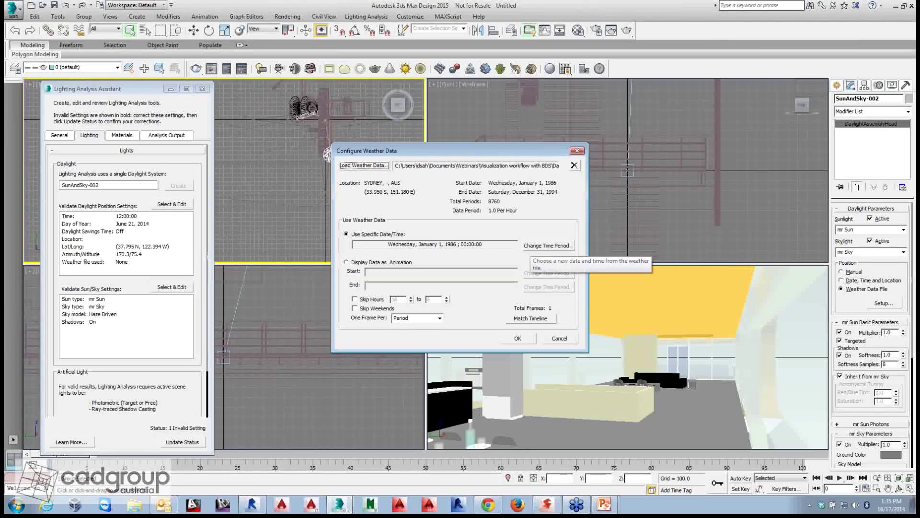
Step: Set the weather data's specific date and time to June 21, 1994 at 09:00:00 and apply the weather configuration
click(547, 246)
drag(352, 203, 390, 203)
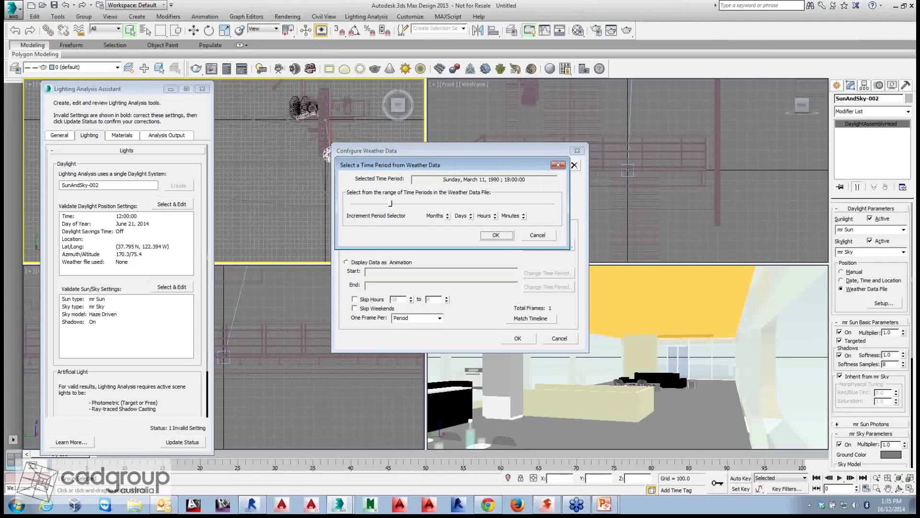
drag(391, 203, 439, 203)
drag(440, 203, 447, 203)
drag(447, 203, 447, 203)
key(Return)
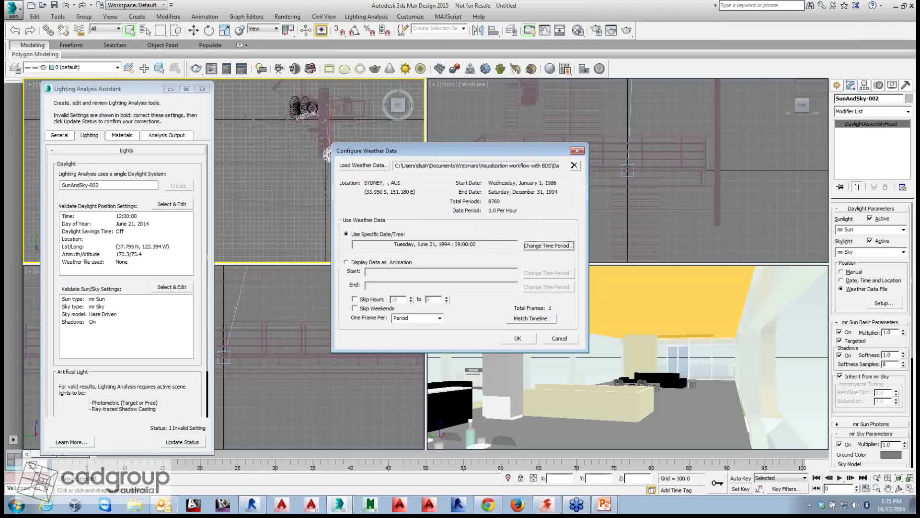
key(Return)
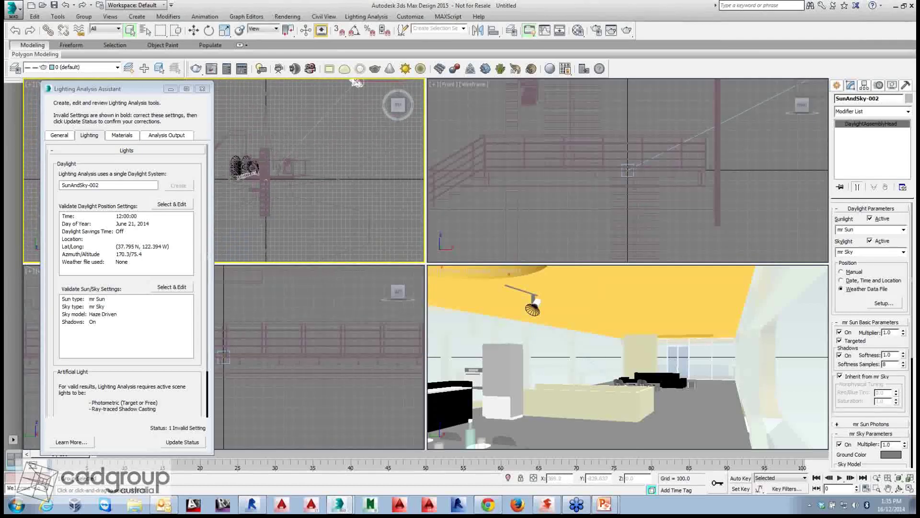
Step: Set the daylight system's mr Sky model to CIE and update the Lighting Analysis Assistant's status
scroll(871, 335, down, 1)
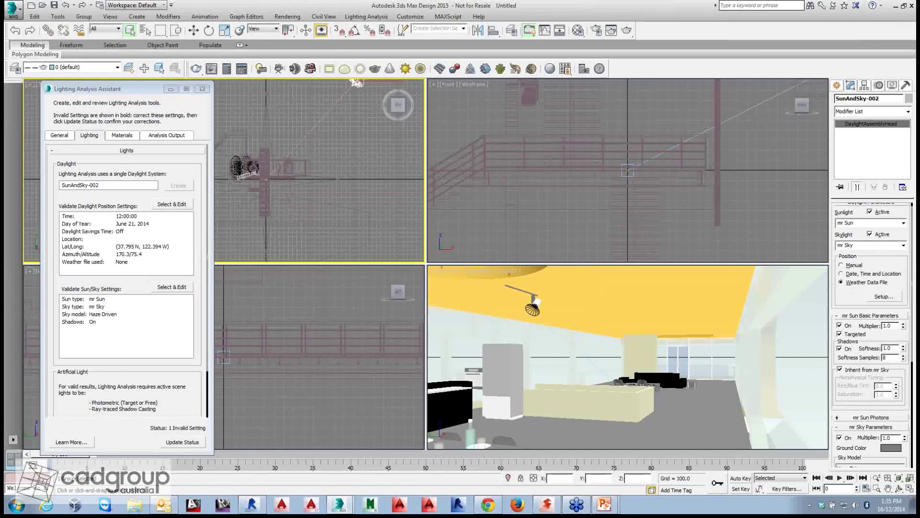
scroll(871, 335, up, 1)
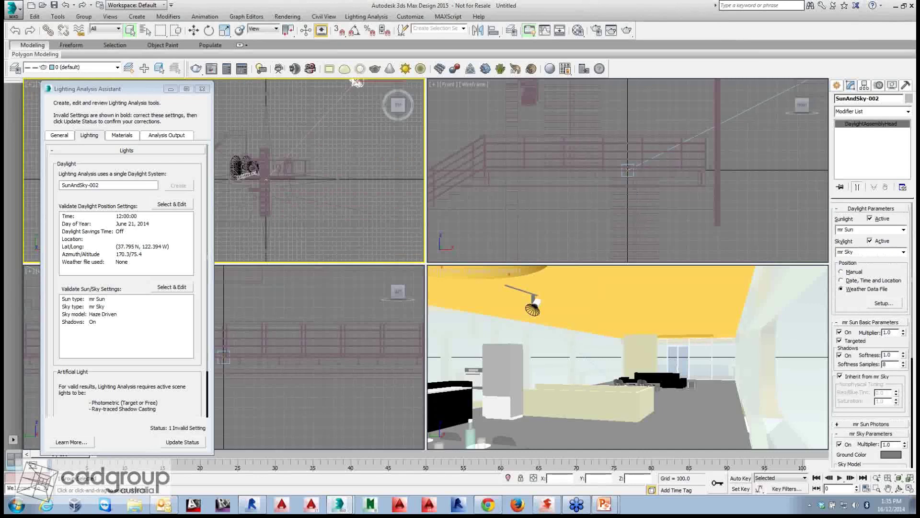
scroll(871, 335, down, 5)
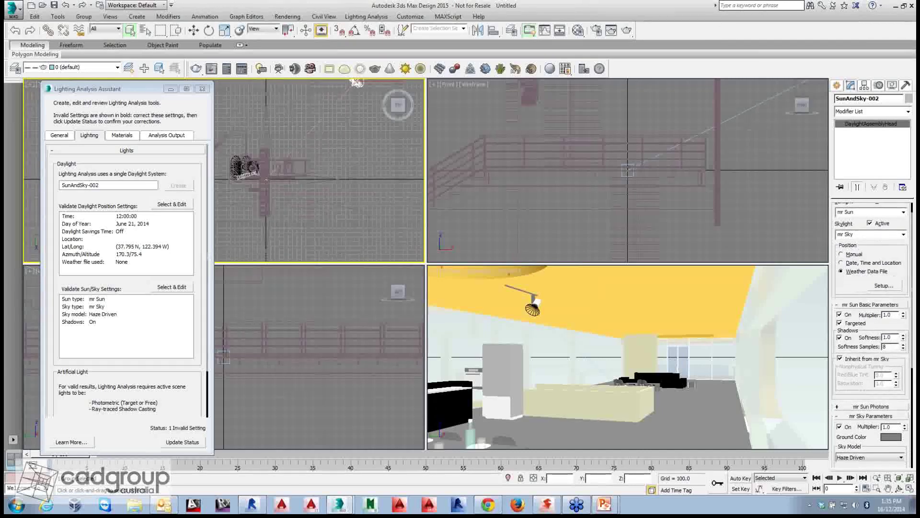
scroll(871, 335, down, 1)
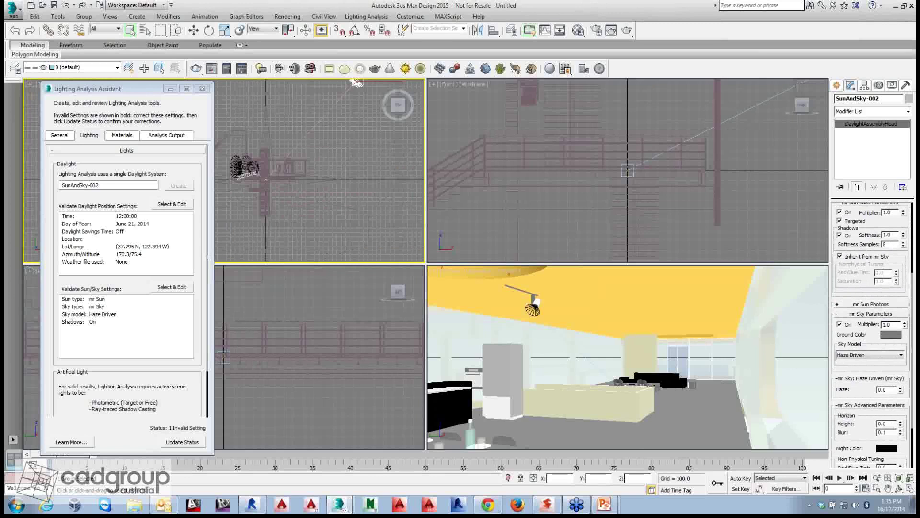
scroll(871, 335, down, 2)
click(870, 319)
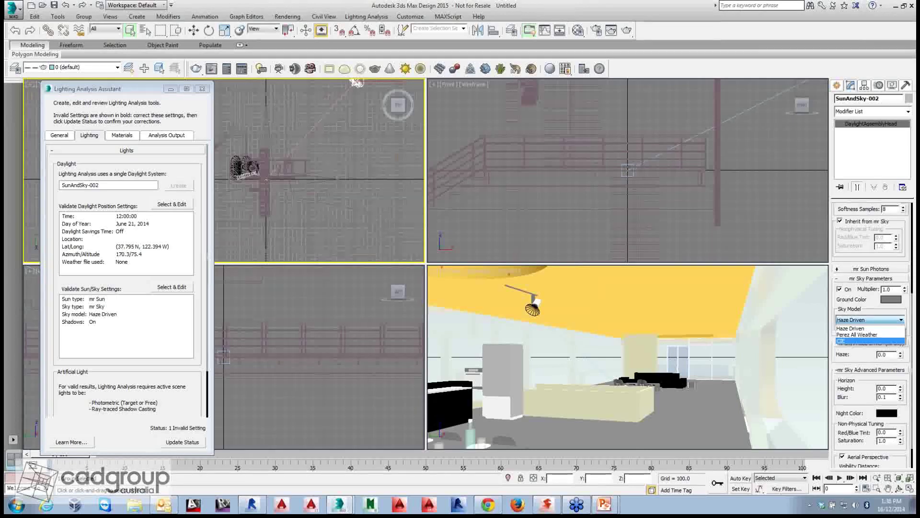
click(863, 341)
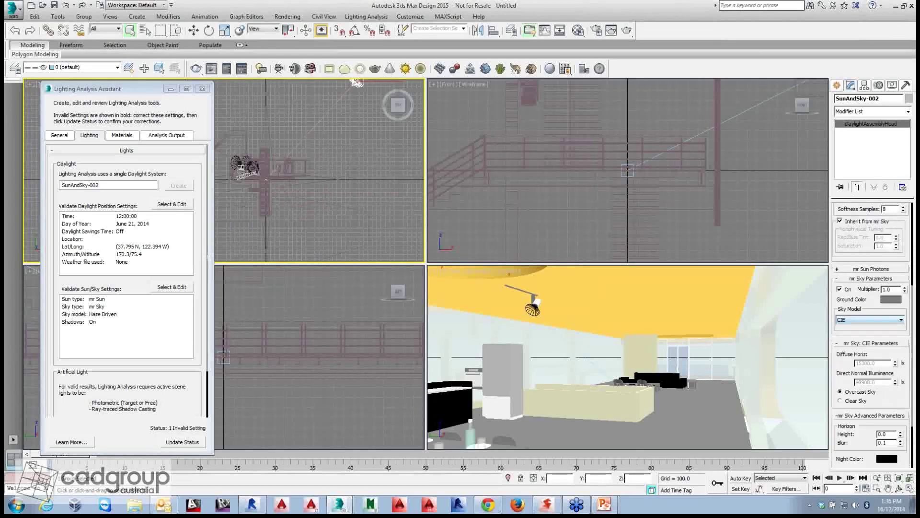
scroll(870, 326, down, 3)
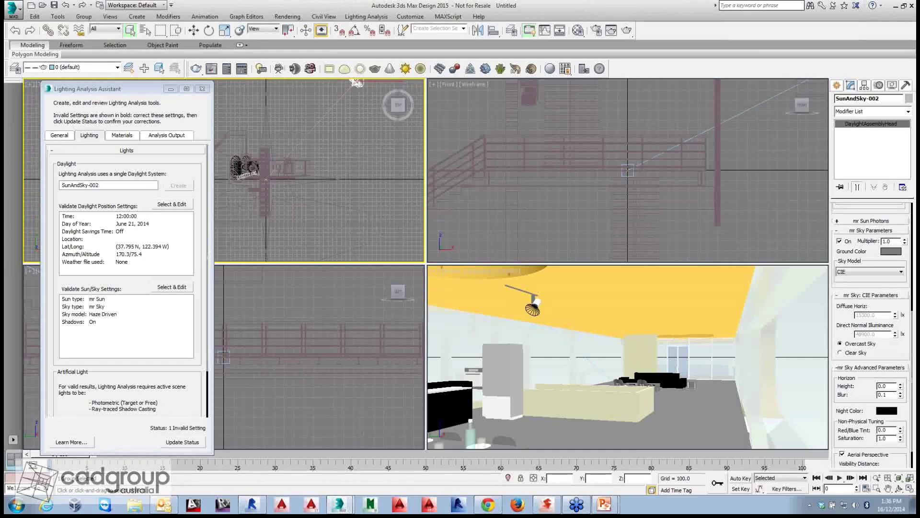
scroll(871, 312, down, 2)
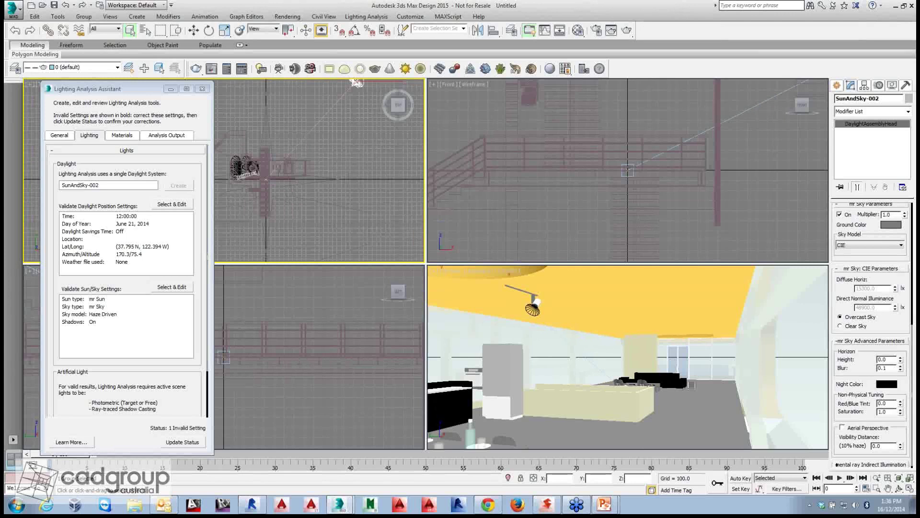
scroll(870, 311, up, 10)
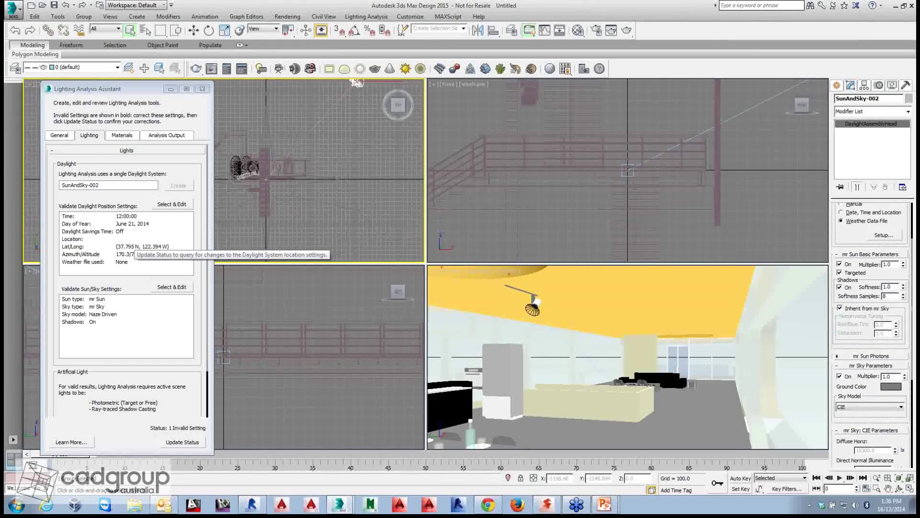
click(182, 442)
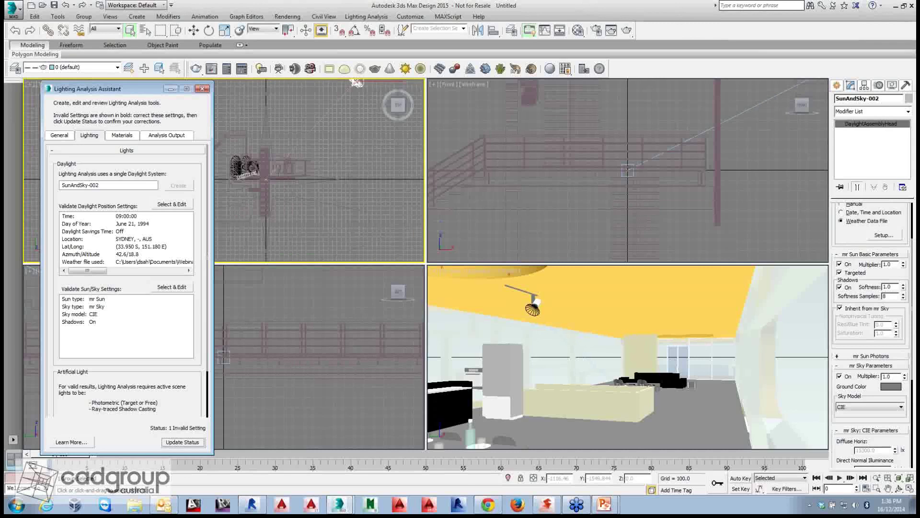
Step: Review the materials validation, and draw a light meter about 239 units long and just over 800 wide across the interior floor
click(122, 135)
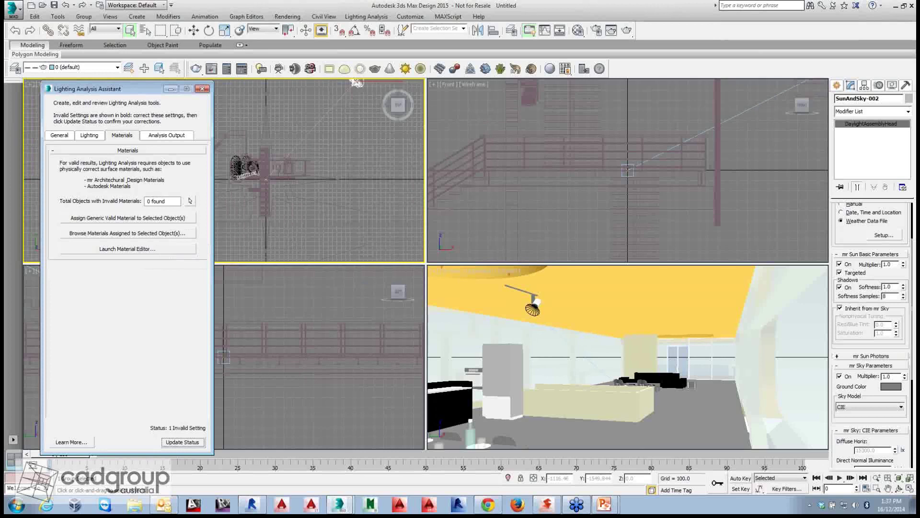
click(166, 135)
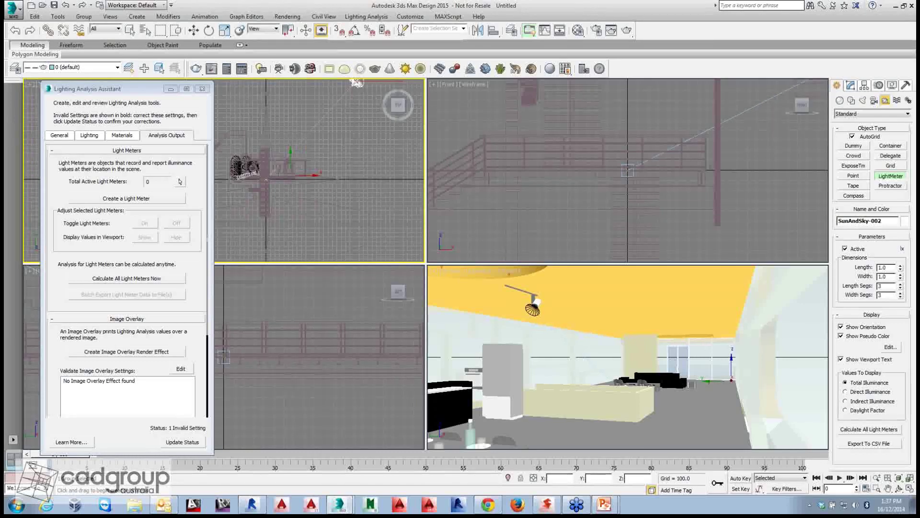
drag(712, 383, 316, 477)
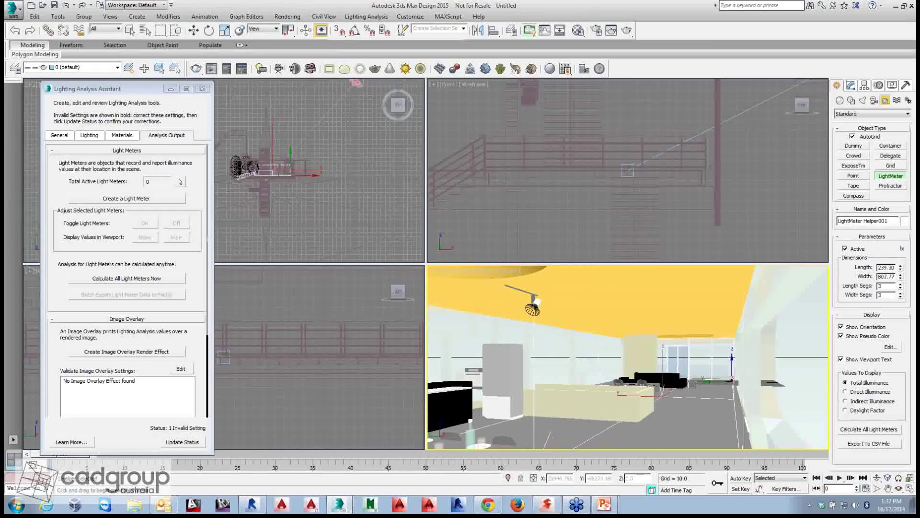
right_click(630, 410)
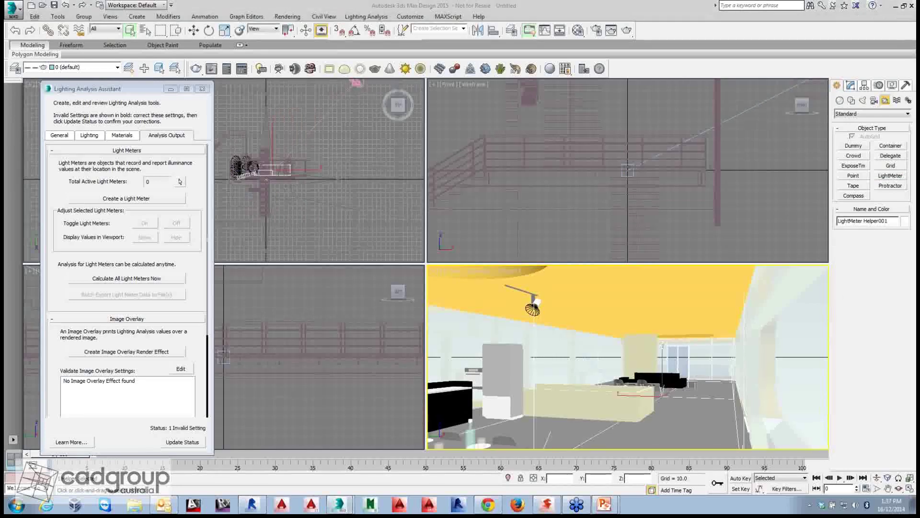
Step: Resize the light meter to 287.16 by about 1114.7 units and move it over the interior floor area in plan
scroll(296, 181, up, 2)
scroll(261, 162, up, 4)
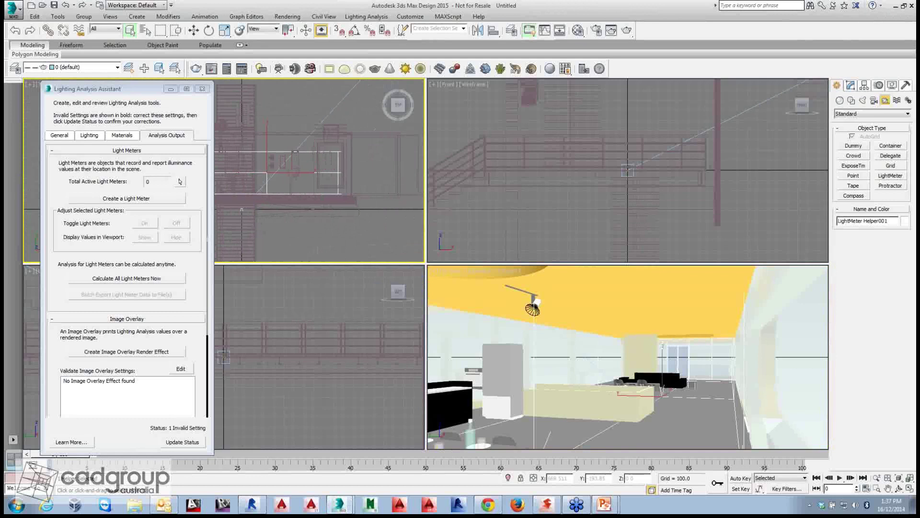
click(180, 181)
mouse_move(900, 238)
mouse_down()
mouse_move(900, 218)
mouse_move(899, 238)
mouse_up()
right_click(314, 187)
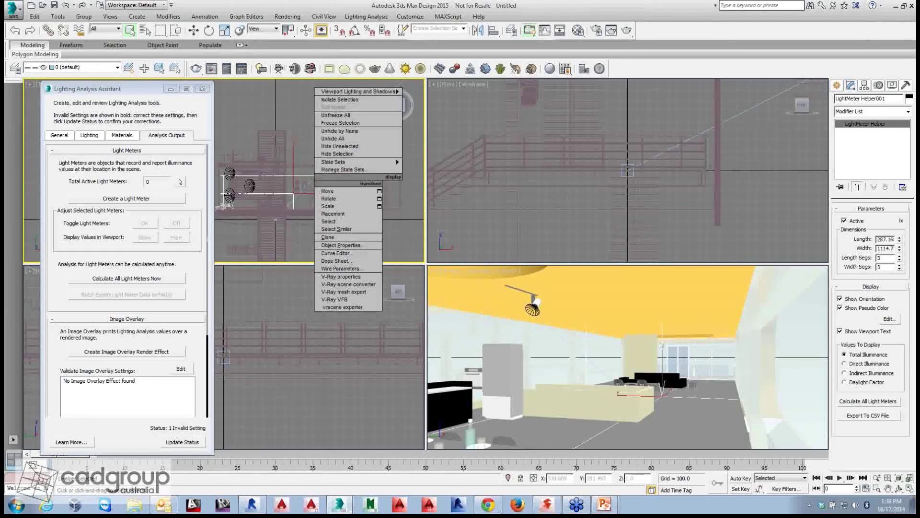
click(335, 191)
drag(293, 193, 297, 187)
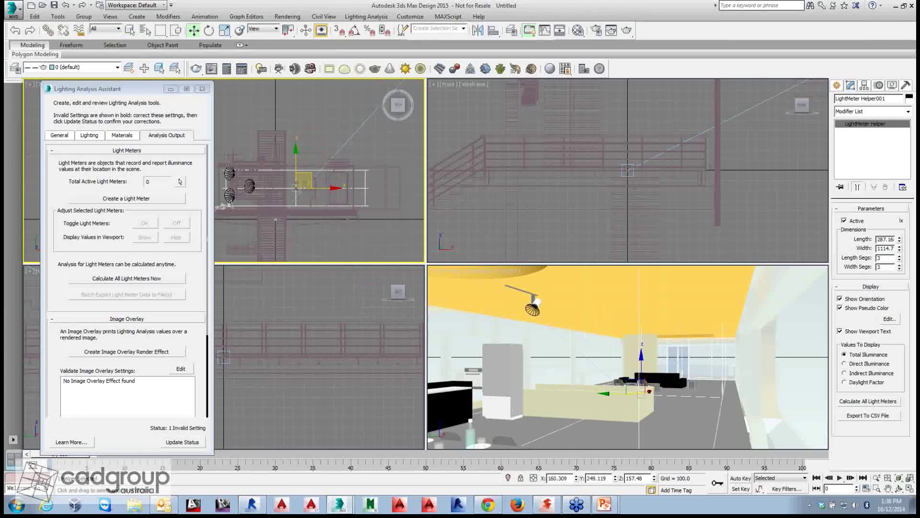
Step: Set the light meter's length and width segments to 10 each
double_click(882, 257)
text(10)
key(Tab)
text(1)
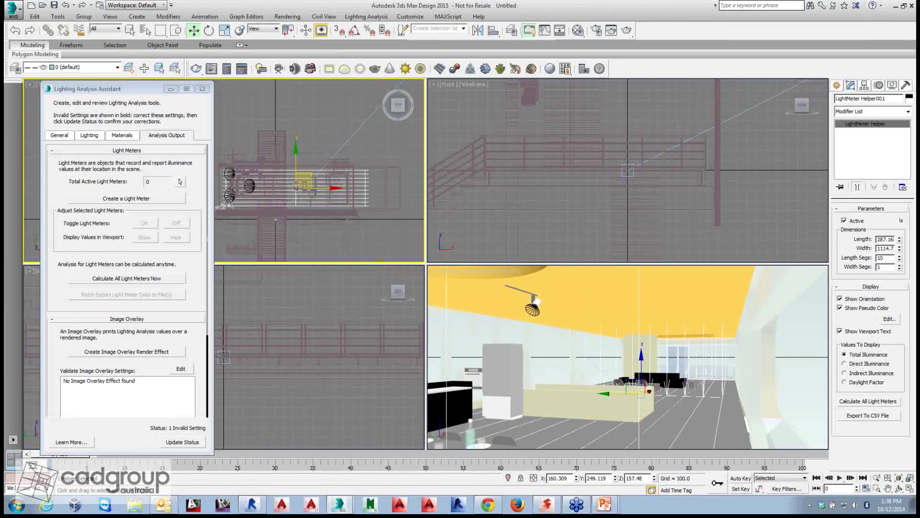
text(0)
key(Return)
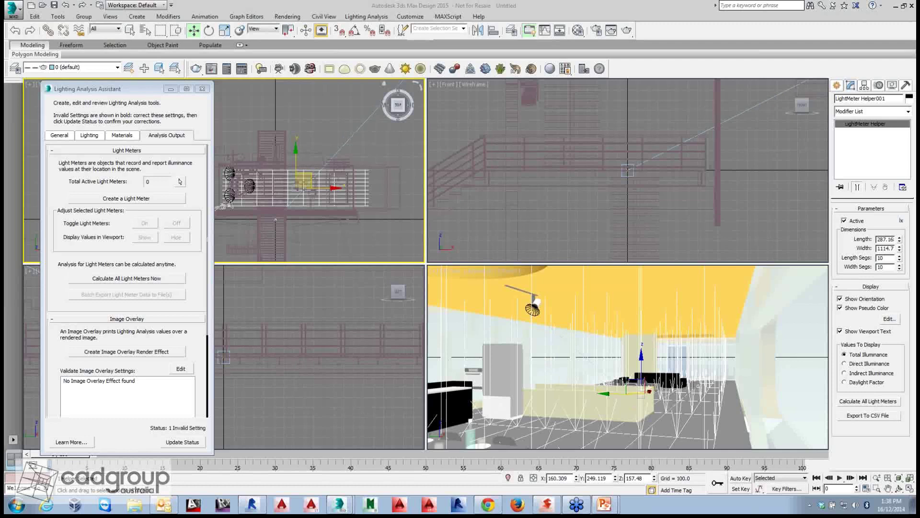
Step: Raise the light meter above the floor by setting its Z position to 187
right_click(628, 357)
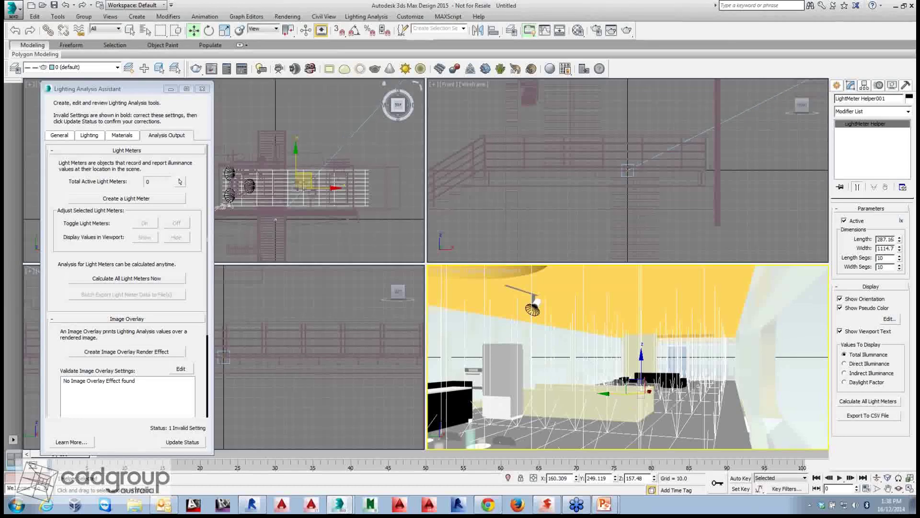
double_click(635, 479)
text(187)
key(Return)
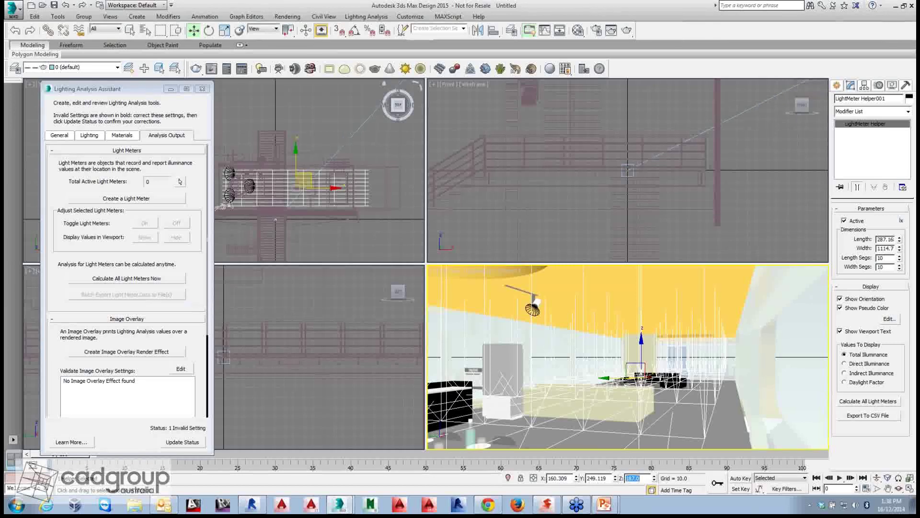
Step: Calculate all light meters and open the assistant's general settings with the analysis value color coding
click(120, 279)
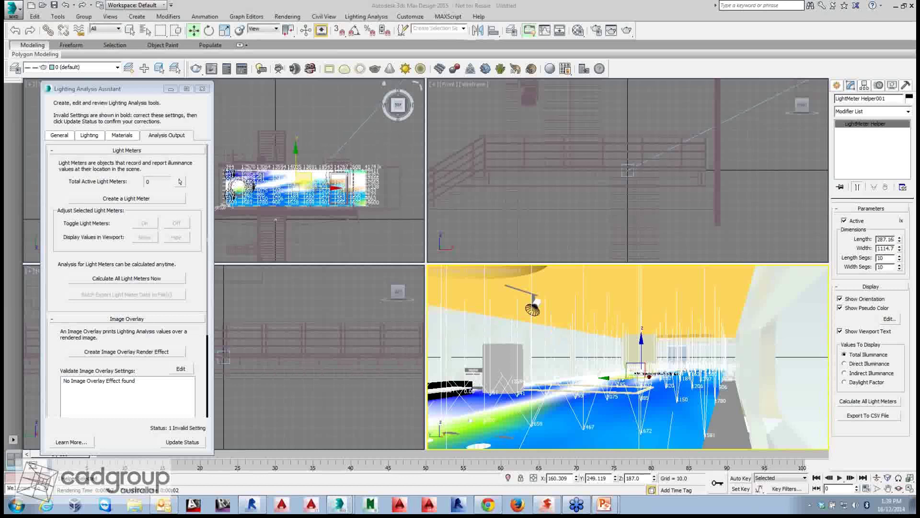
click(59, 135)
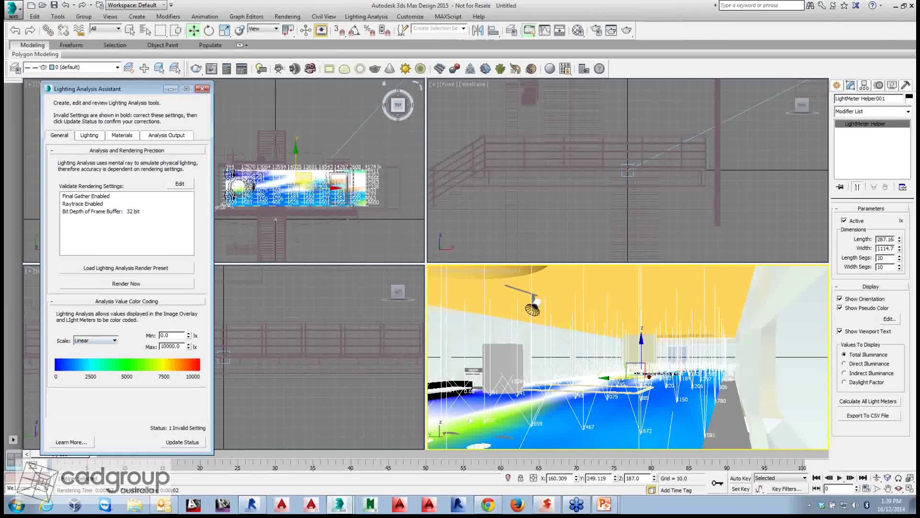
Step: Set the maximum of the analysis value color coding to 2000 lx
double_click(171, 346)
text(2000)
key(Return)
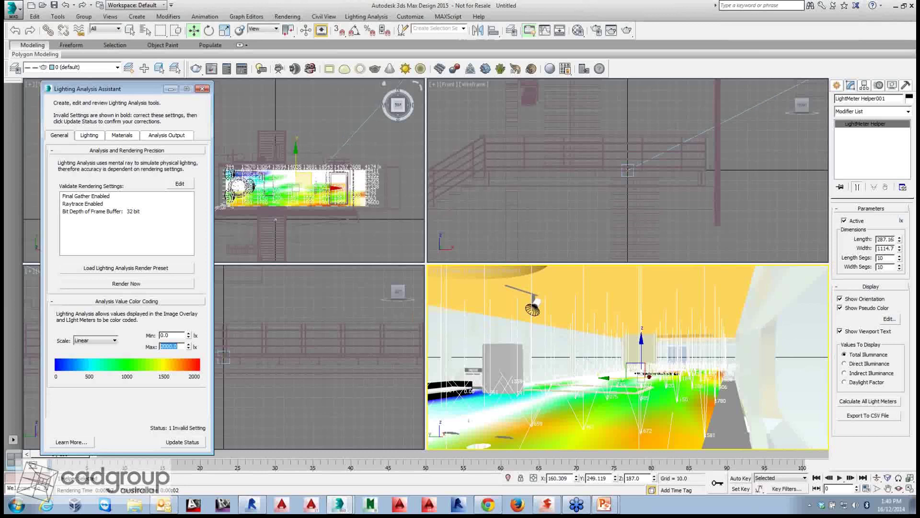
Step: Examine the linked FBX file and its reload, detach and bind options in the link manager, leaving the link as is
click(14, 9)
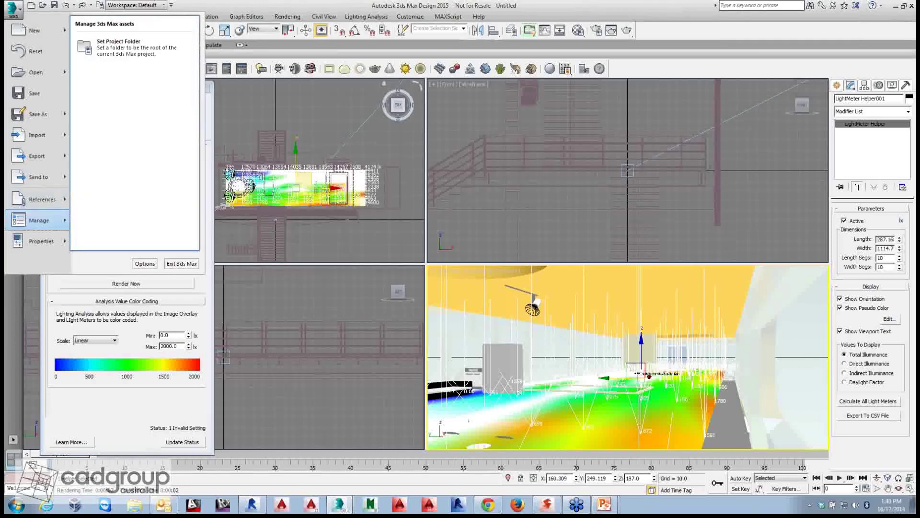
mouse_move(42, 199)
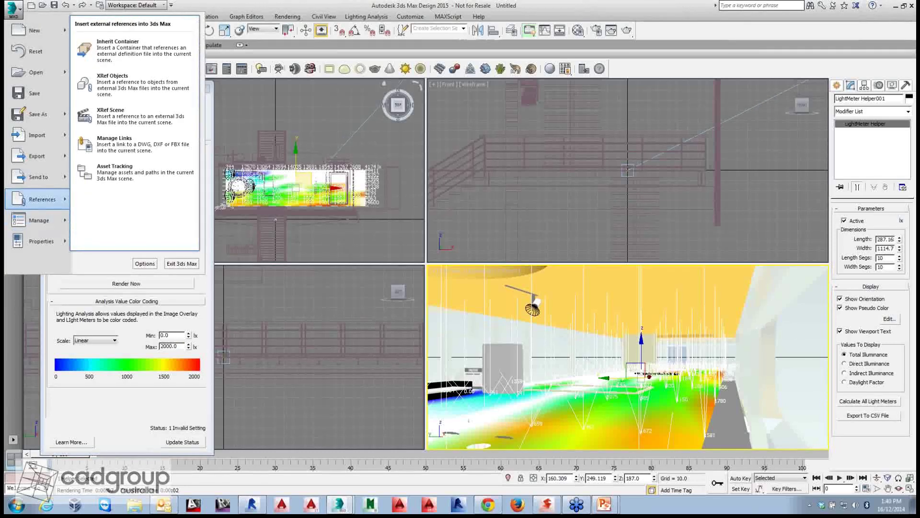
click(114, 142)
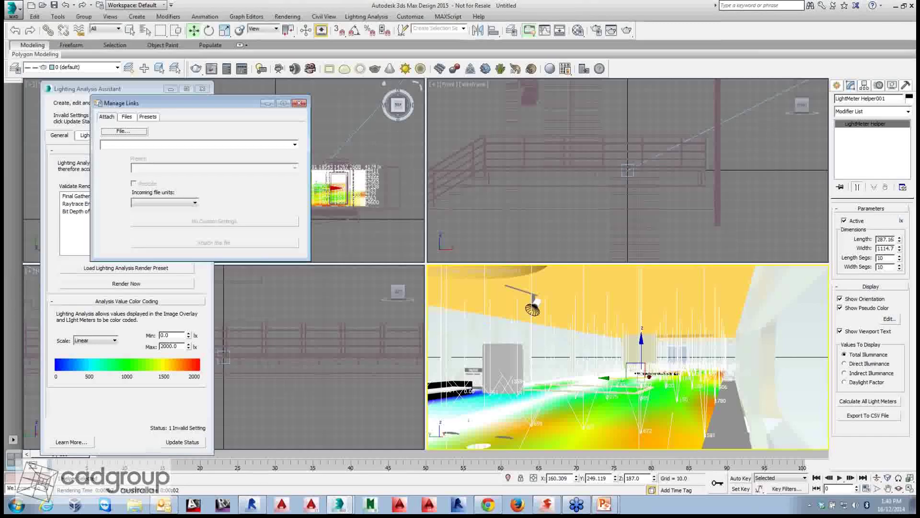
click(103, 115)
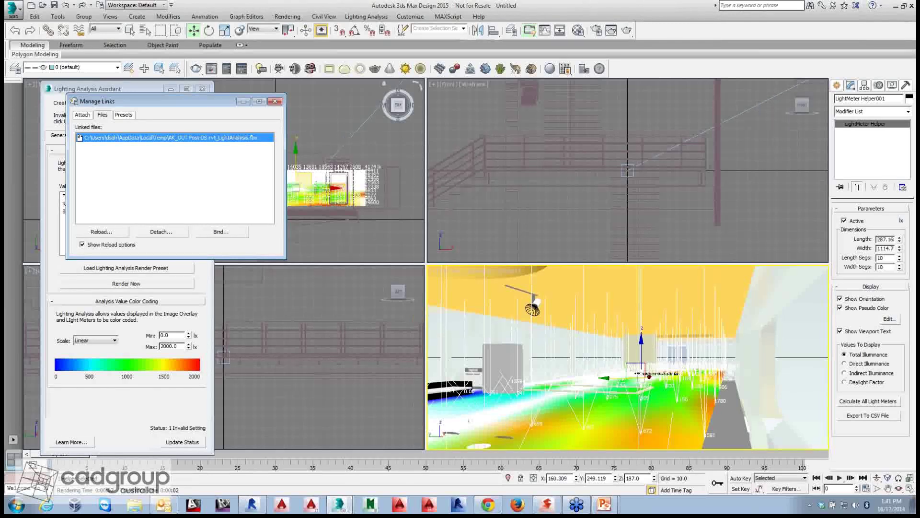
click(274, 102)
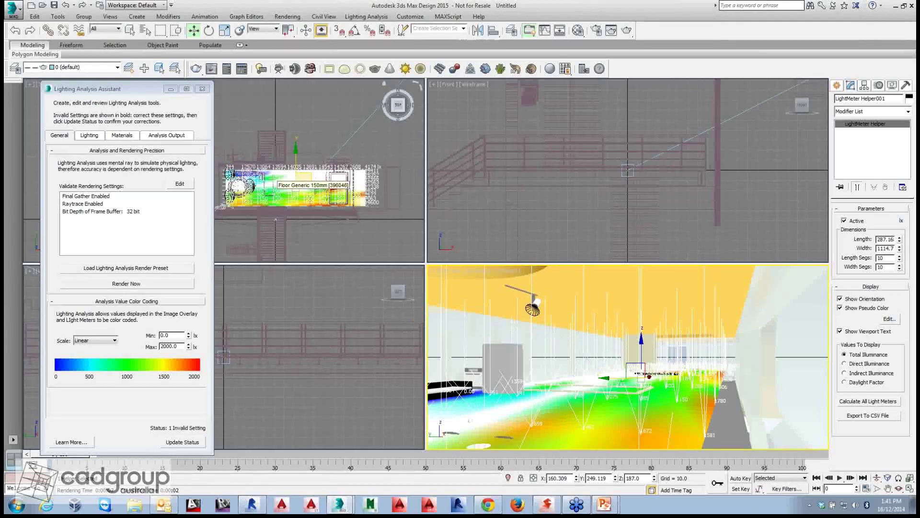
Step: Switch to the running PowerPoint slide show and advance past the daylight simulation slide to the 3ds Max Mentalray renderings slide
mouse_move(604, 505)
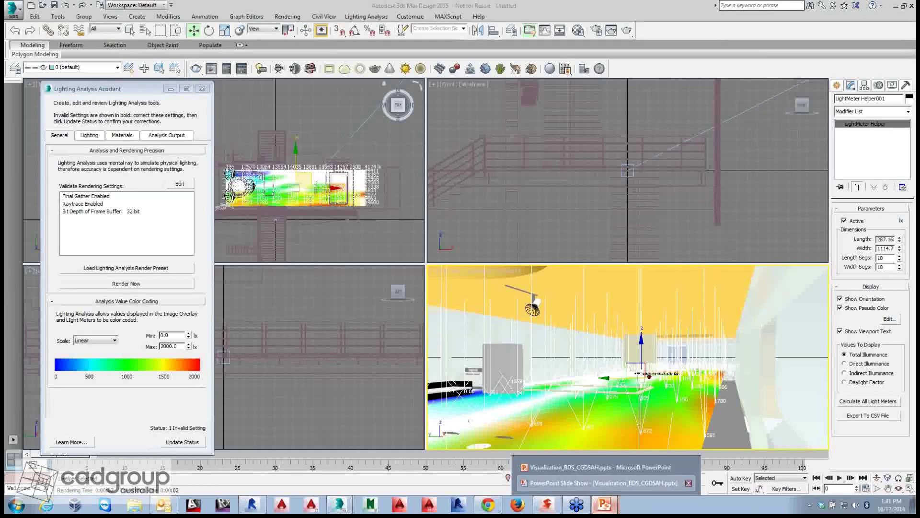
click(599, 483)
key(Right)
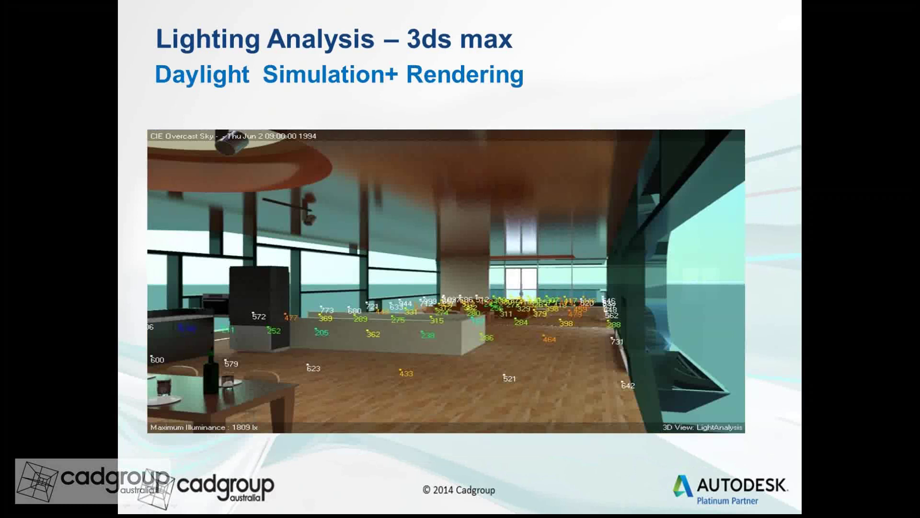
key(Right)
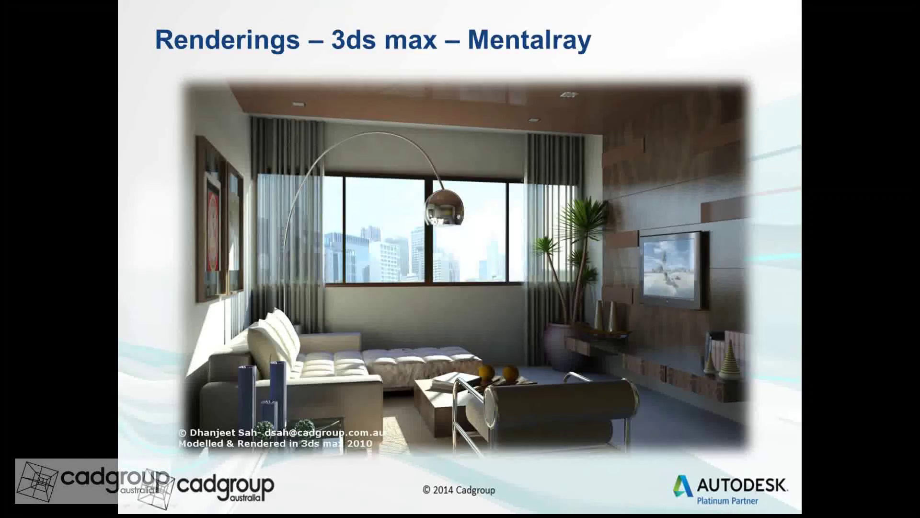
key(super)
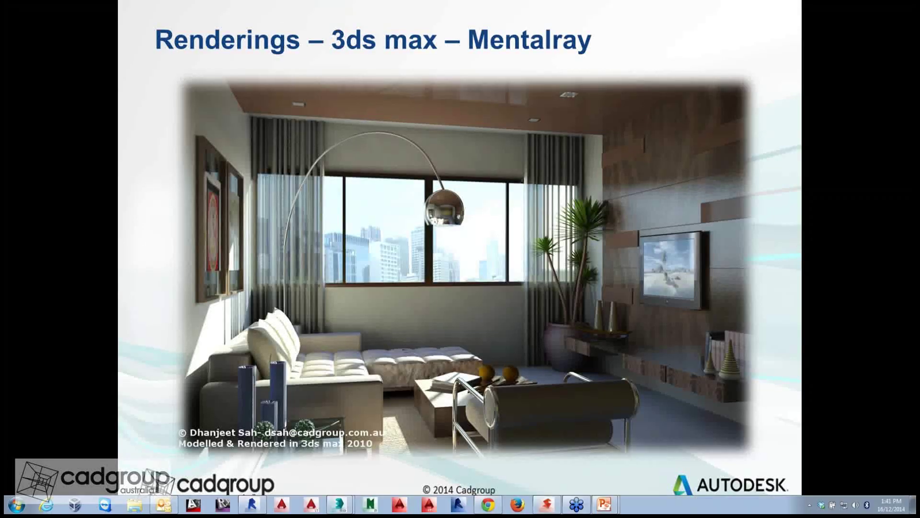